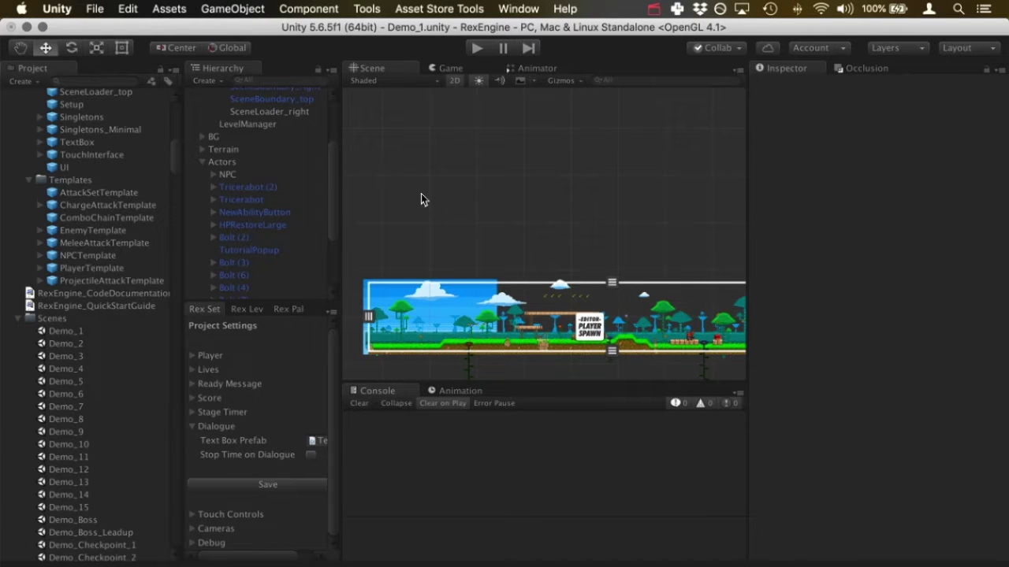
Run the Demo_1 scene in play mode, walk the player to the NPC and start a conversation
middle_click_drag(446, 234, 473, 159)
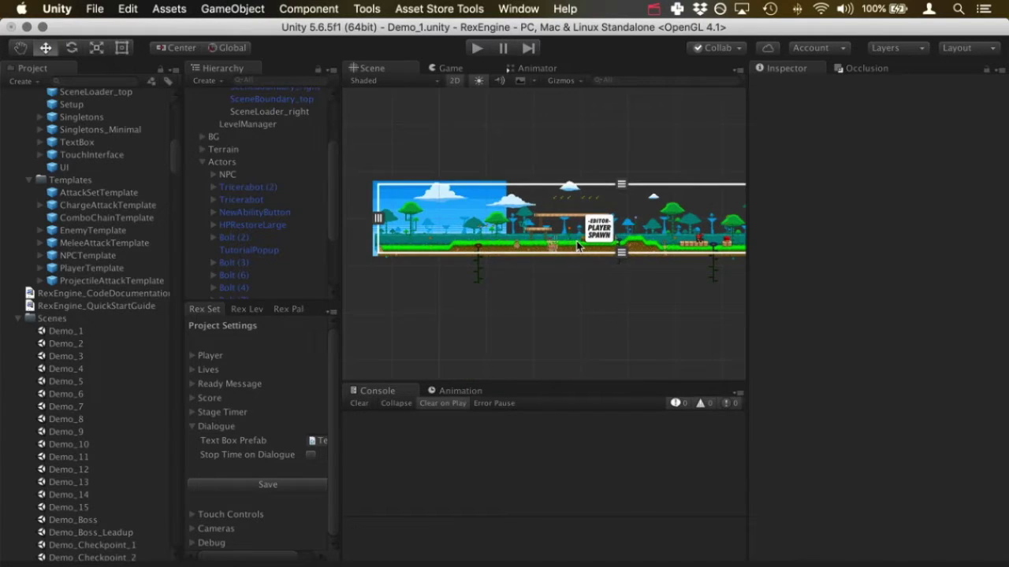
scroll(577, 247, "up", 3)
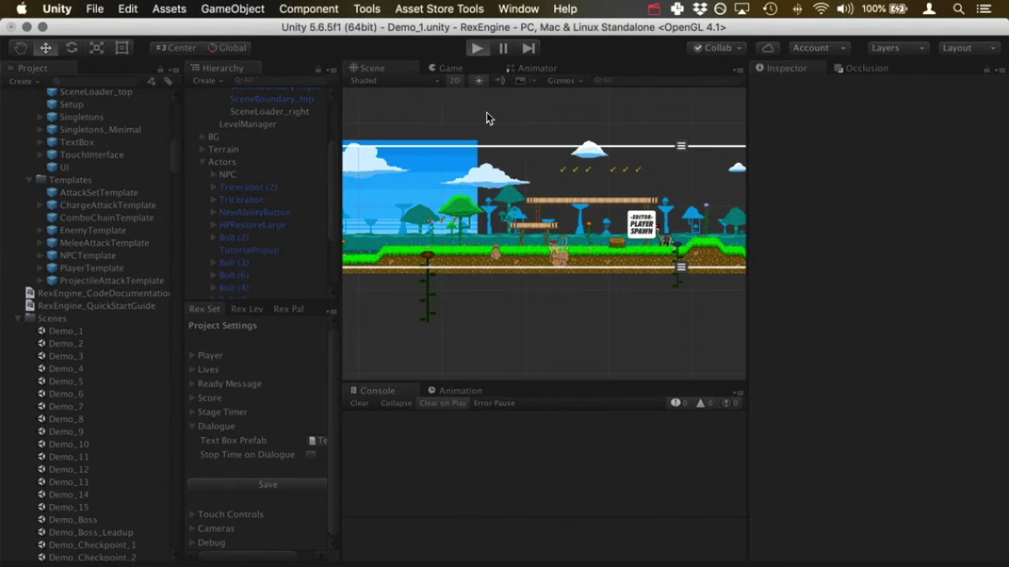
key("super+p")
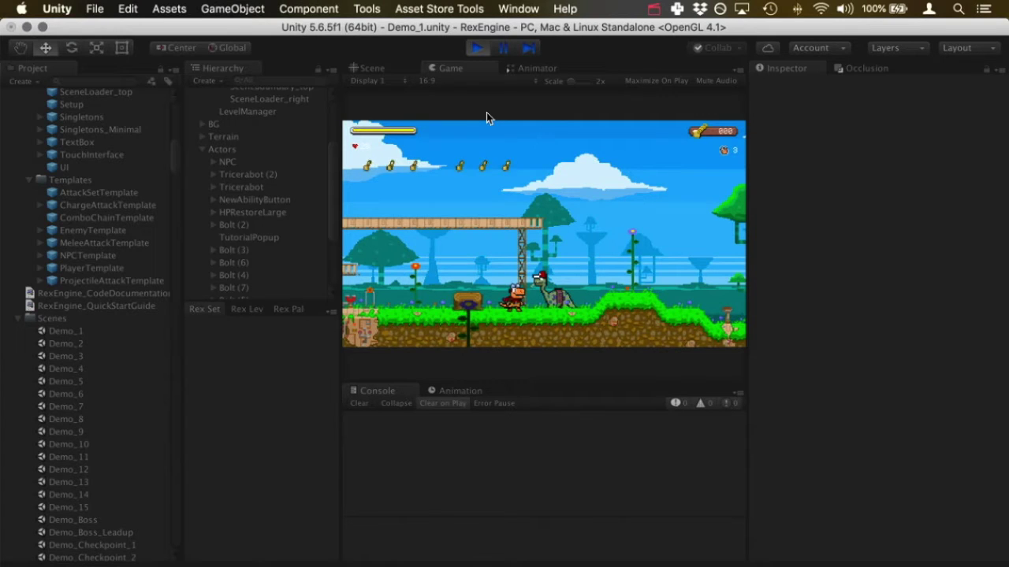
key("Right")
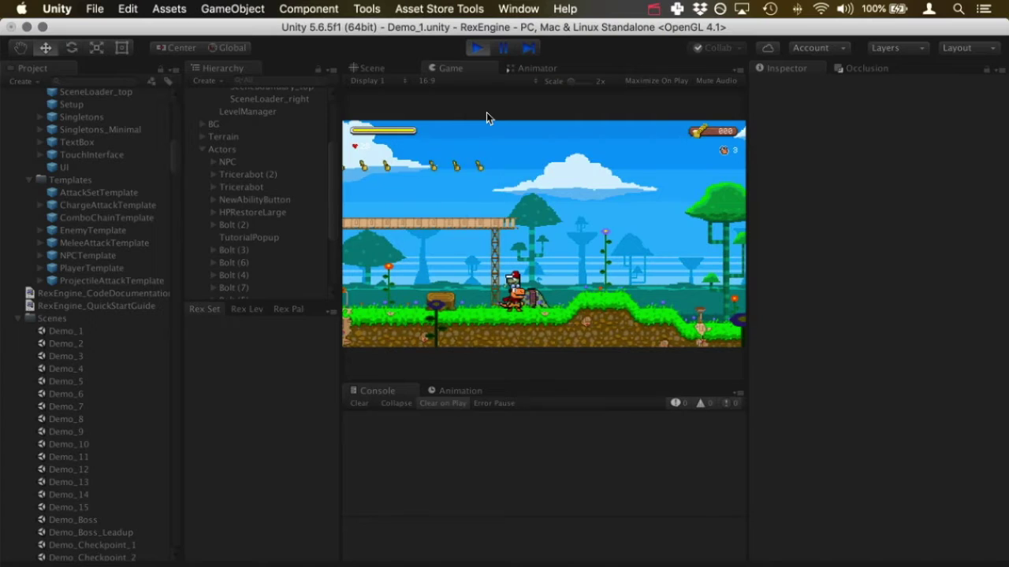
key("Up")
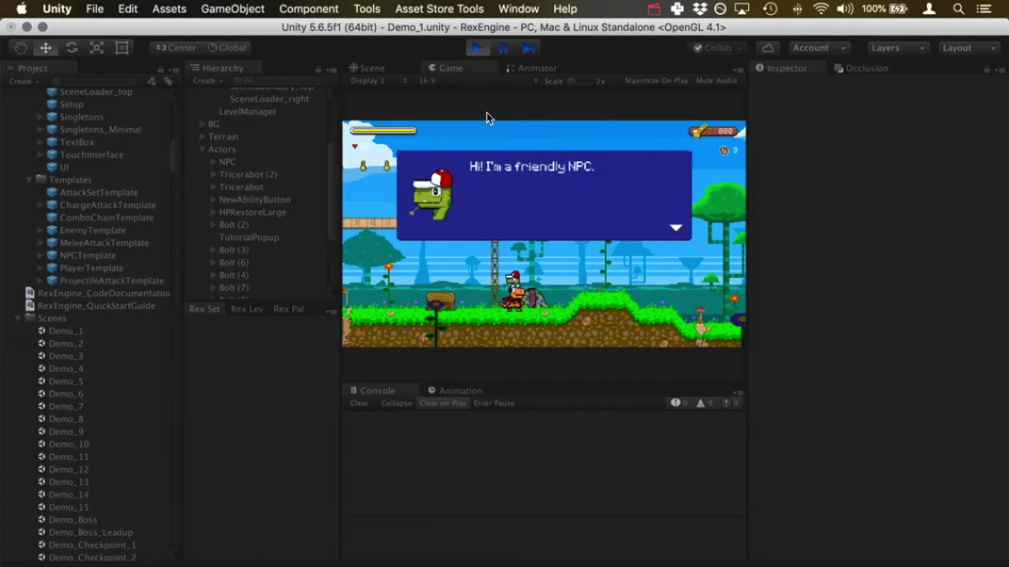
Advance through the NPC's successive dialogues, talk to it again after the conversation closes, and stop play mode
key("space")
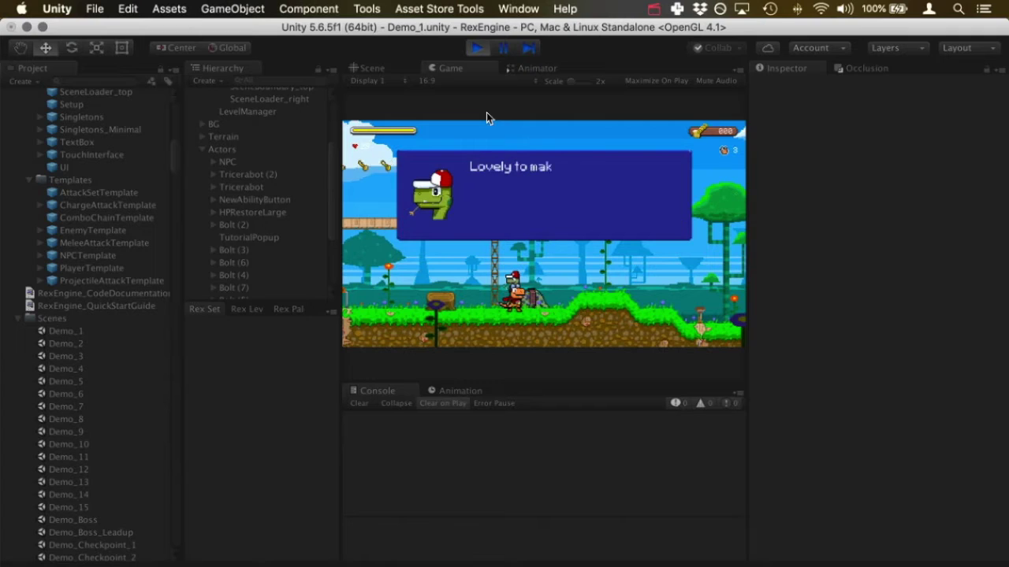
key("space")
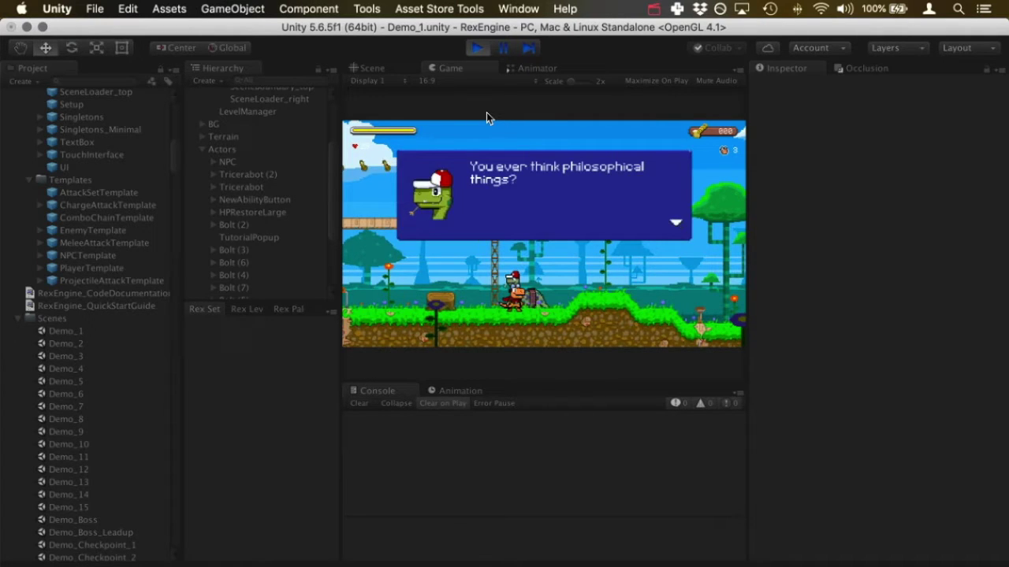
key("space")
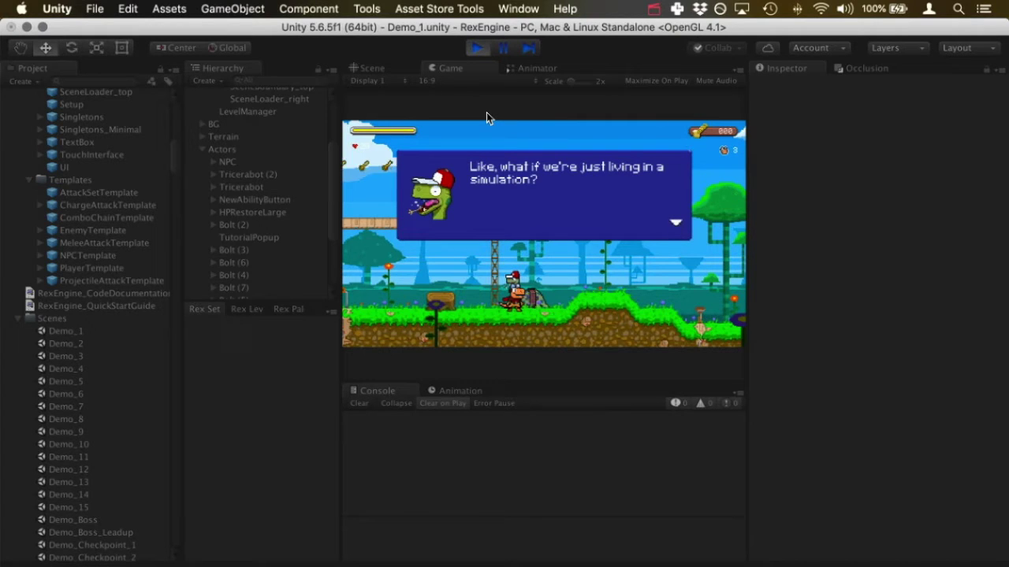
key("space")
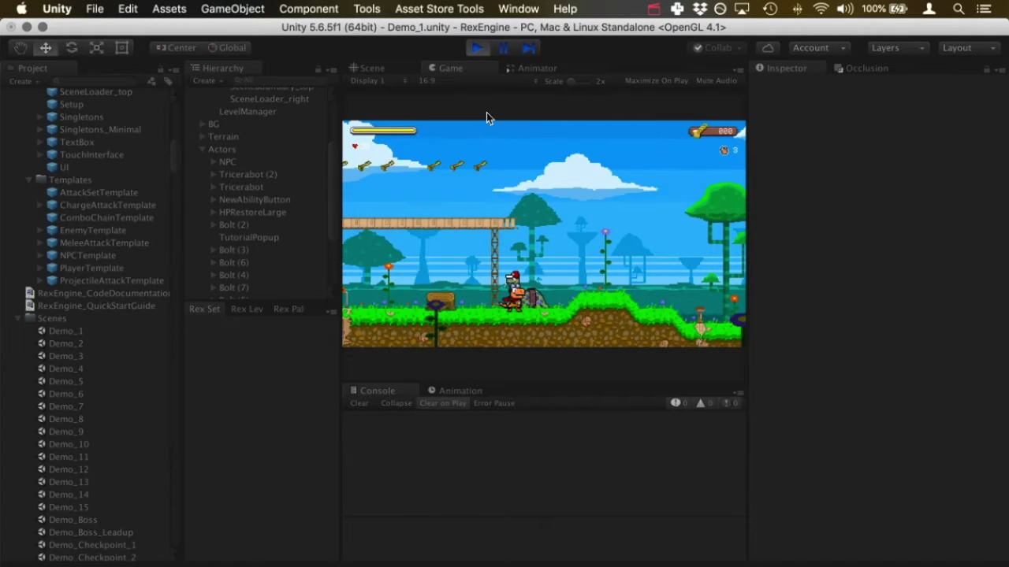
key("space")
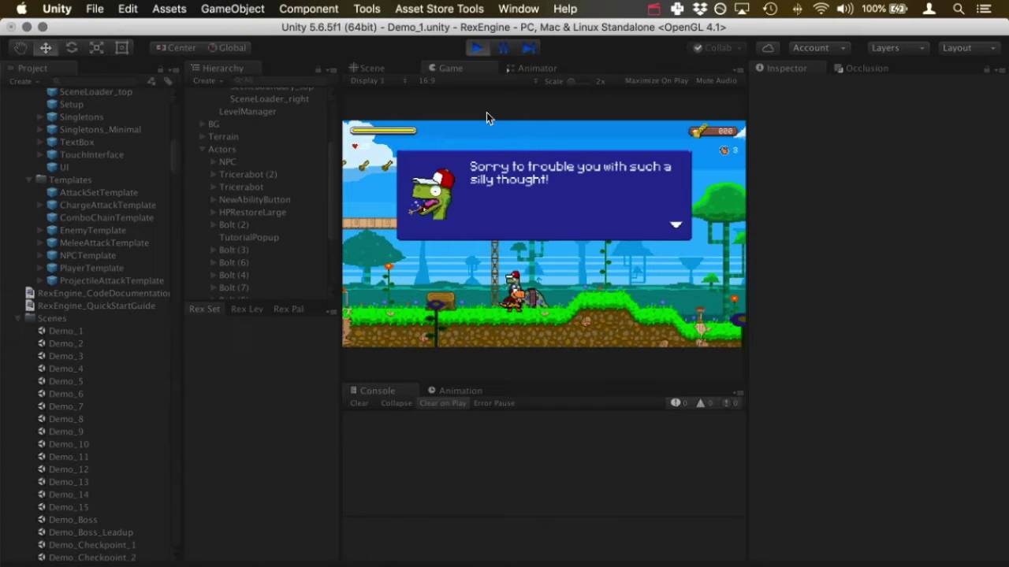
key("space")
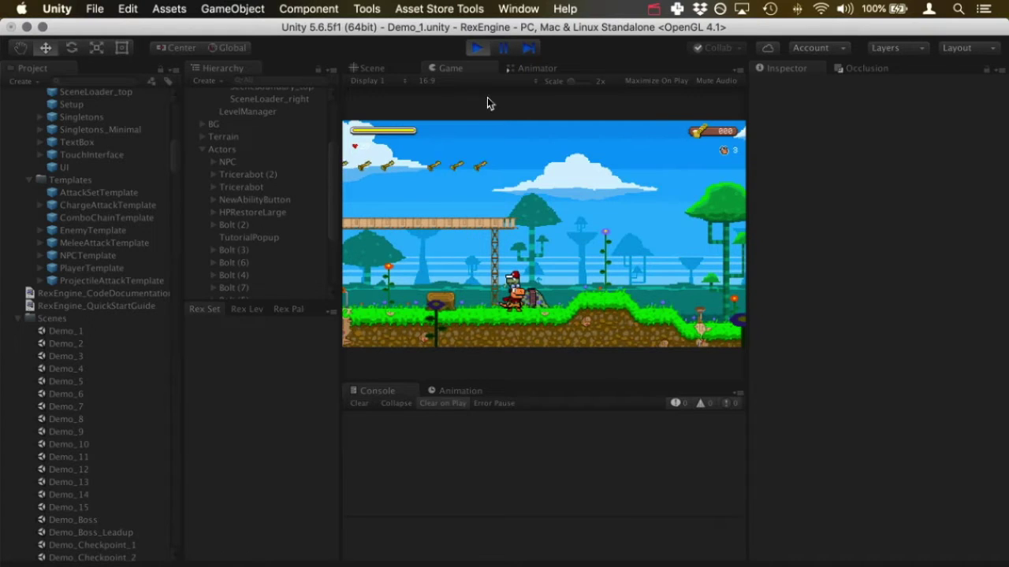
left_click(477, 49)
Select the NPC dinosaur beside the player spawn marker and bring its NPC script properties into view
scroll(646, 271, "up", 5)
middle_click_drag(657, 268, 613, 260)
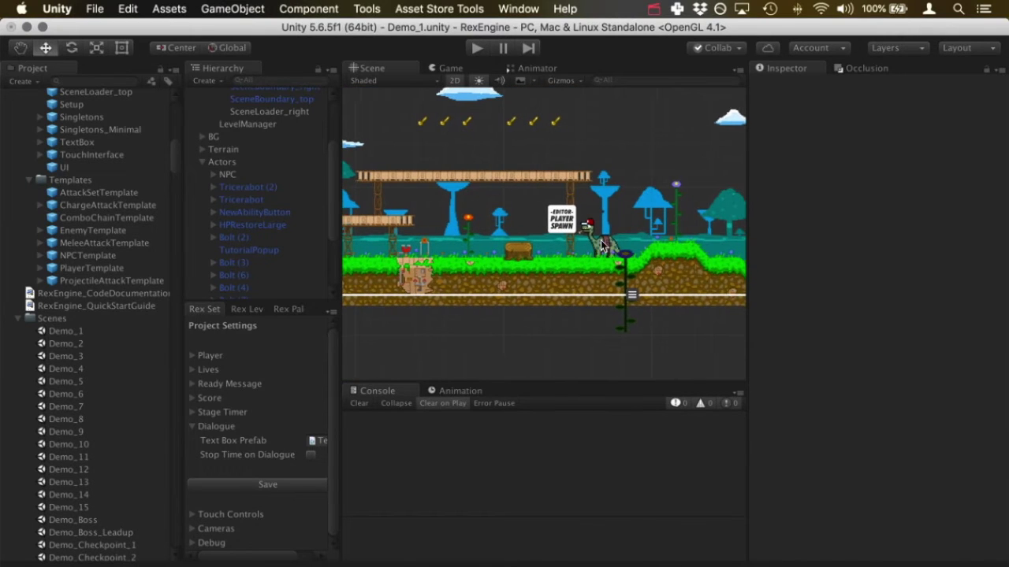
left_click(613, 260)
scroll(842, 418, "down", 15)
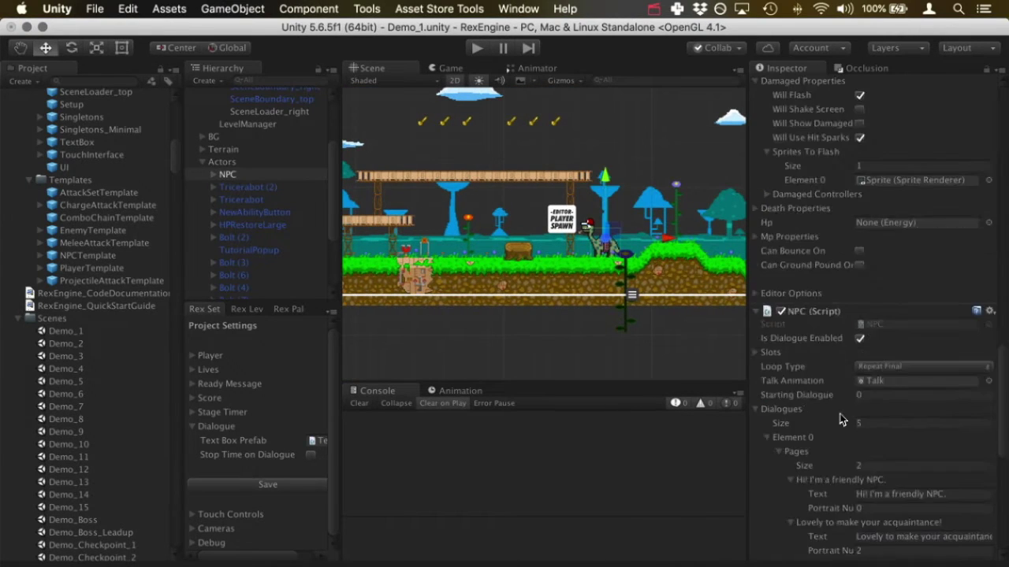
scroll(842, 418, "up", 8)
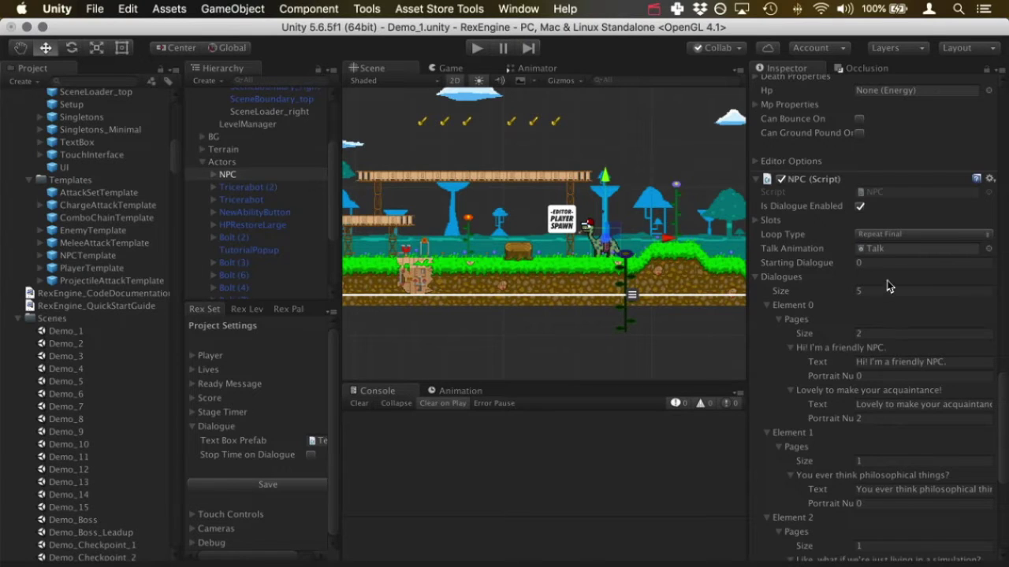
Review the NPC script's dialogue settings and its Loop Type options, keeping Repeat Final
scroll(889, 286, "down", 1)
scroll(888, 283, "down", 2)
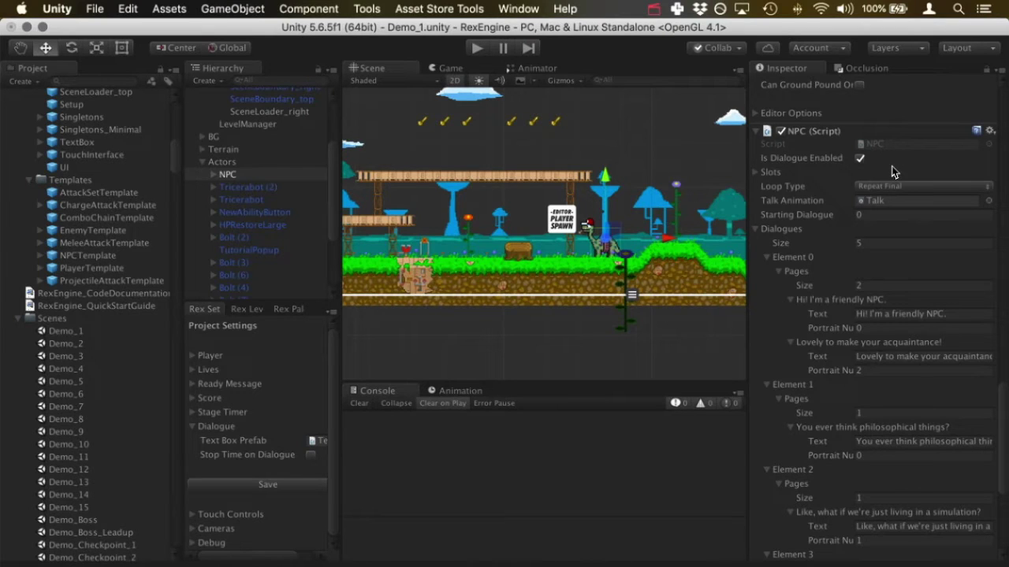
scroll(891, 308, "down", 2)
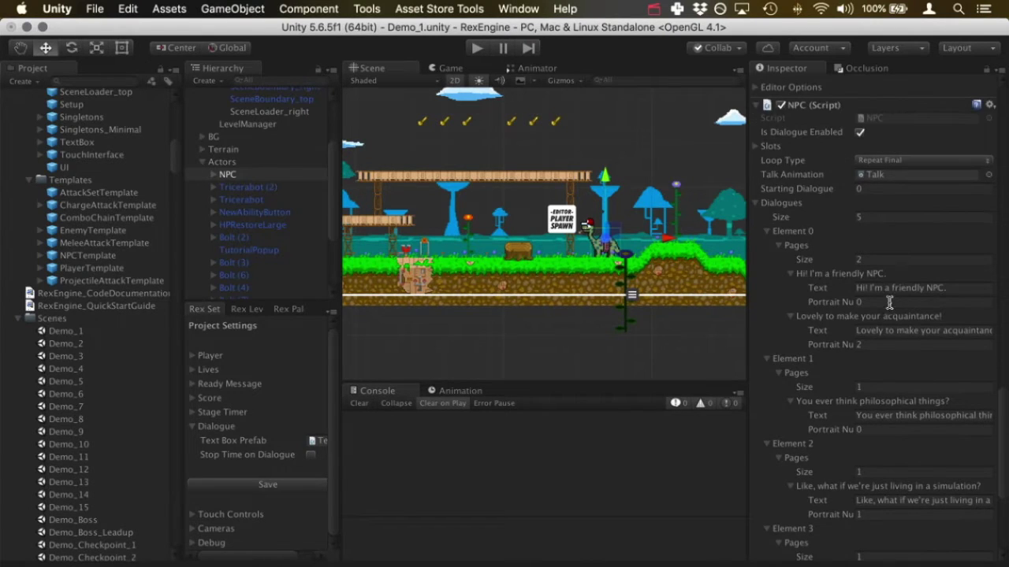
left_click(961, 162)
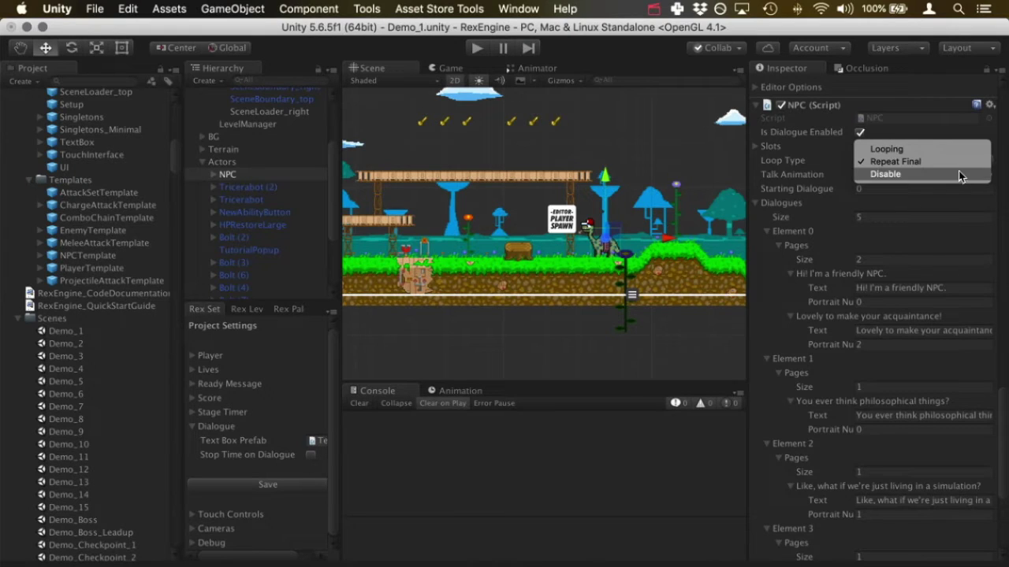
left_click(958, 162)
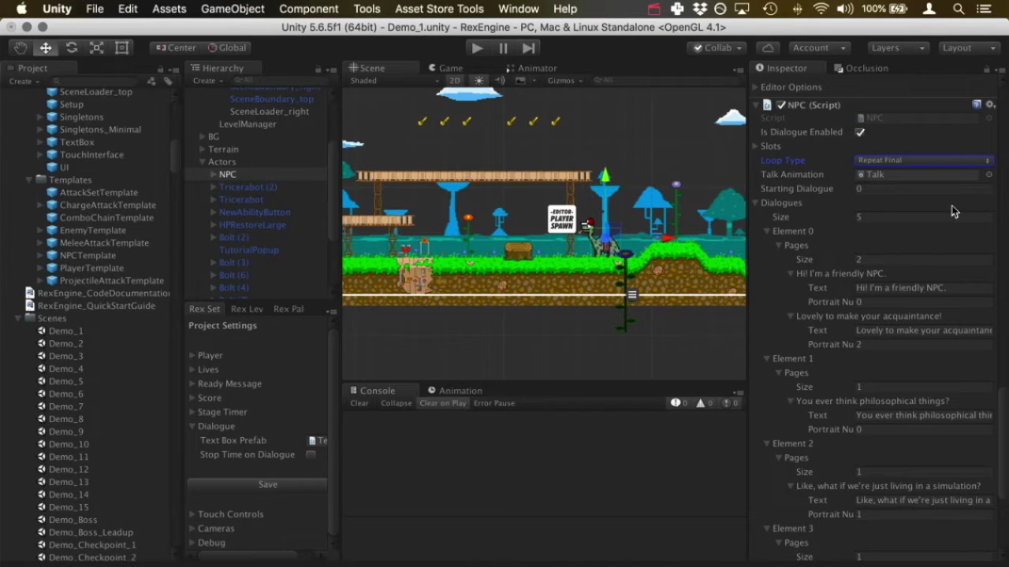
Examine the NPC's Dialogues list with its elements and pages, including the text of the first page
scroll(894, 230, "down", 2)
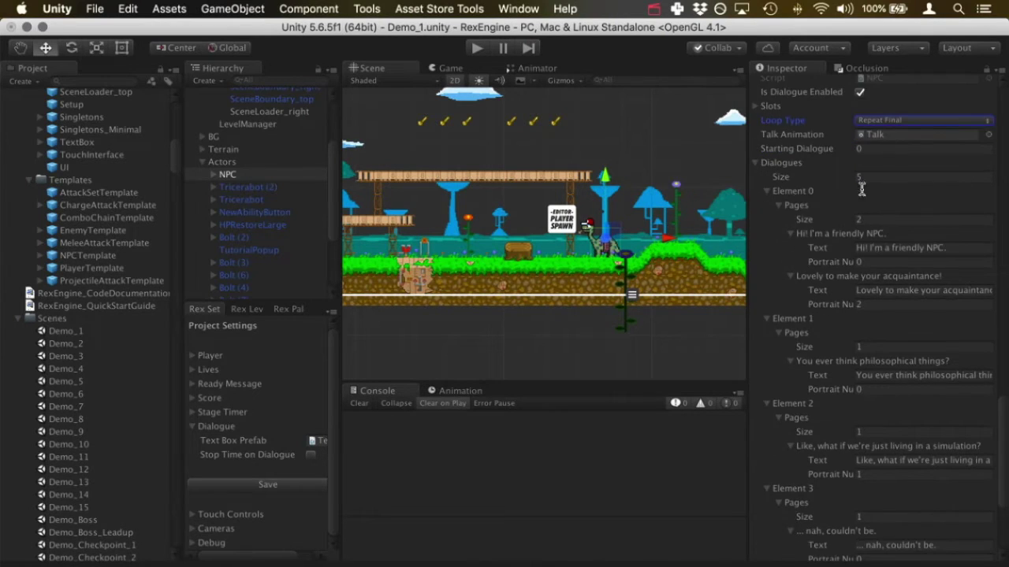
left_click(755, 164)
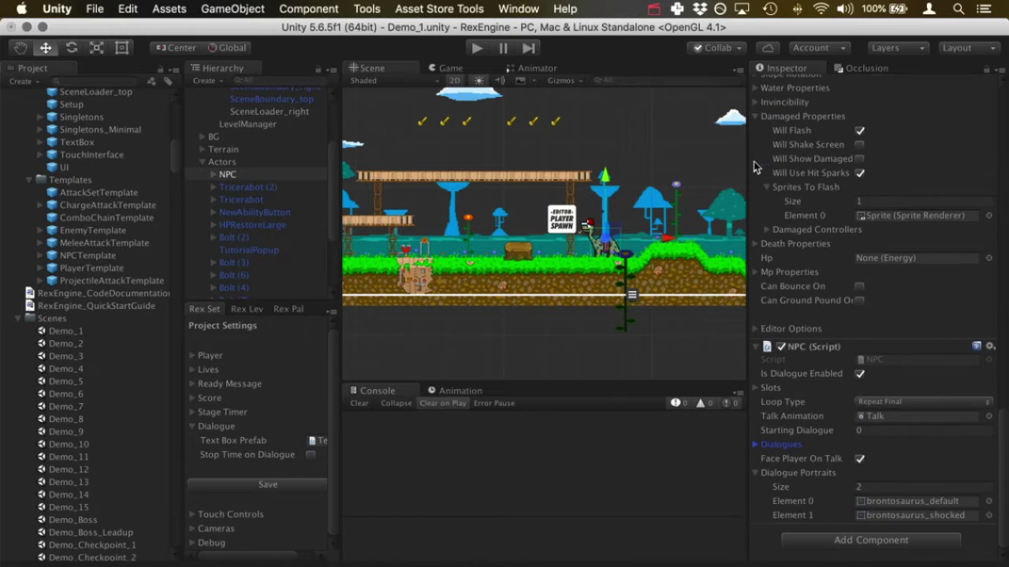
left_click(755, 444)
scroll(847, 481, "down", 10)
scroll(846, 462, "up", 3)
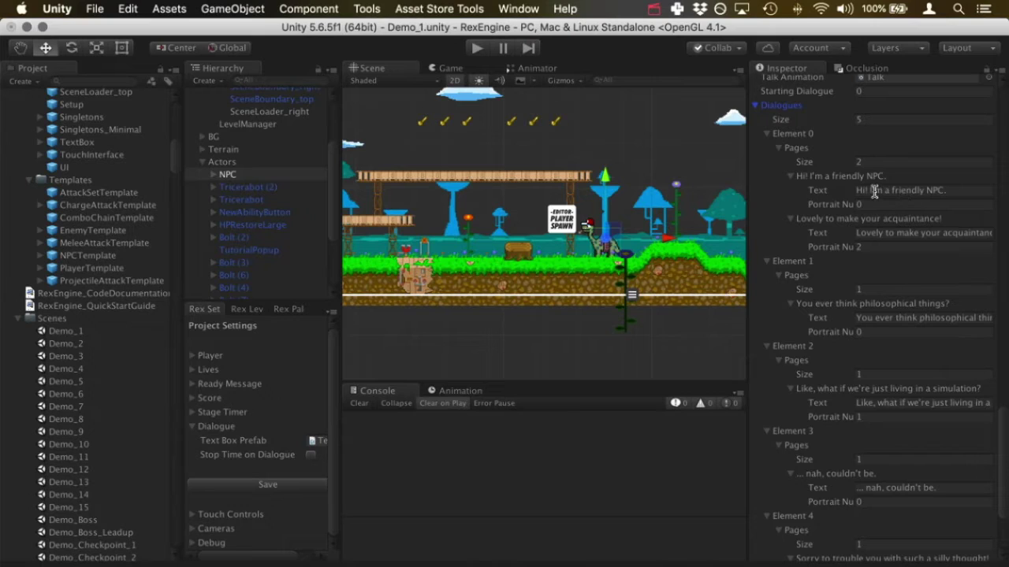
left_click(955, 190)
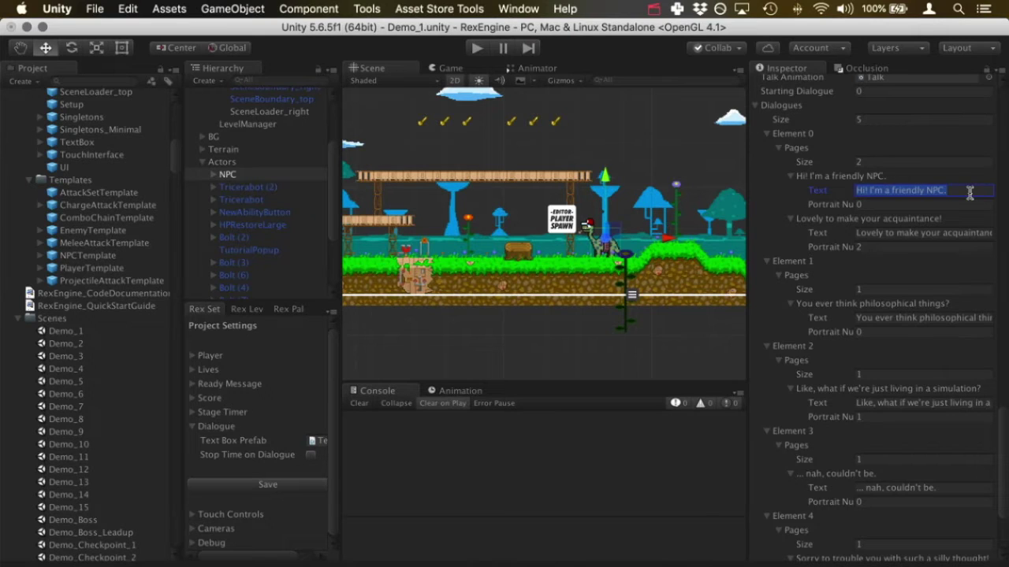
left_click(952, 195)
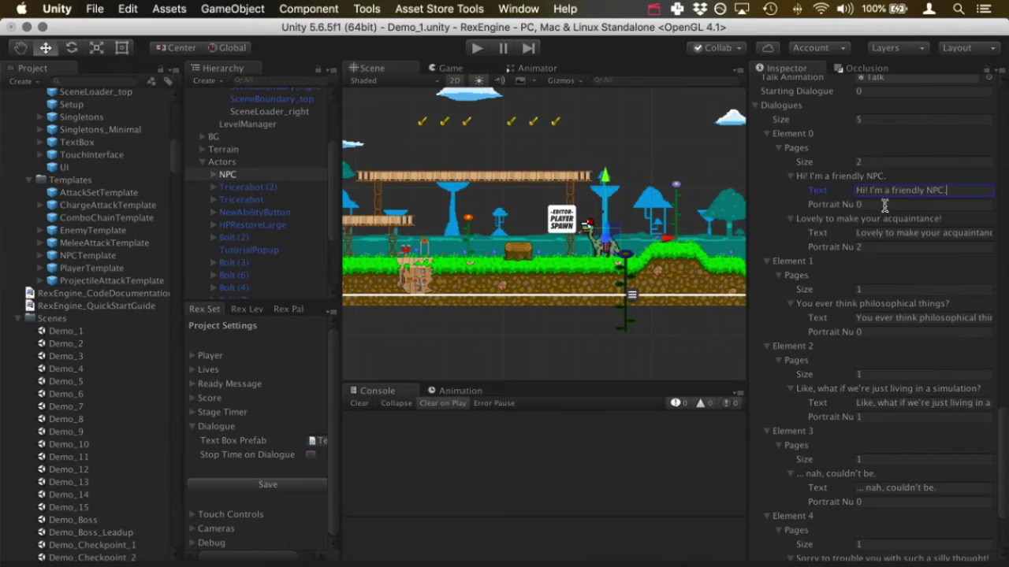
Widen the Inspector to show the full dialogue lines and examine the Portrait Number assigned to each dialogue page
left_click_drag(748, 227, 605, 239)
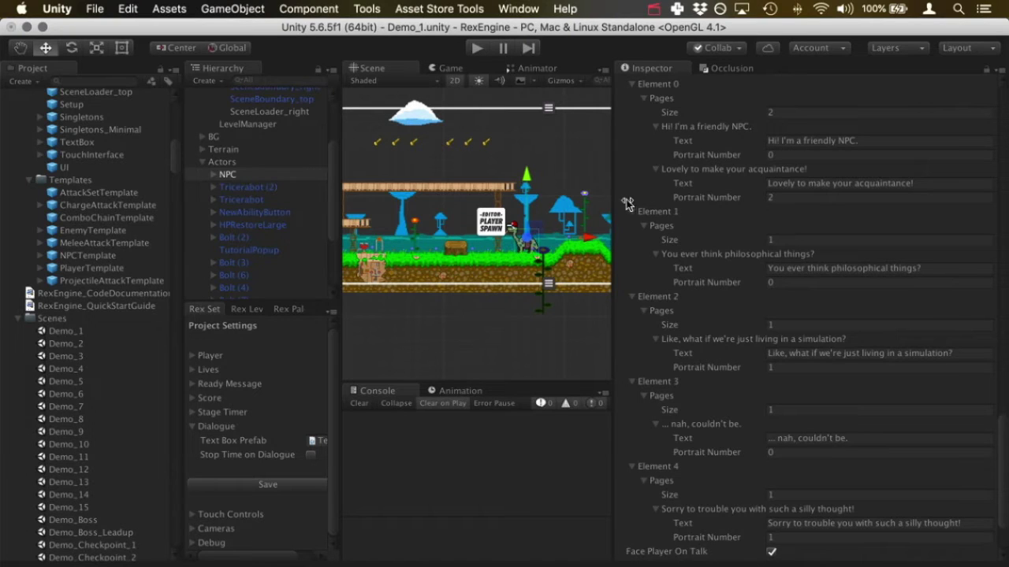
left_click_drag(611, 191, 665, 194)
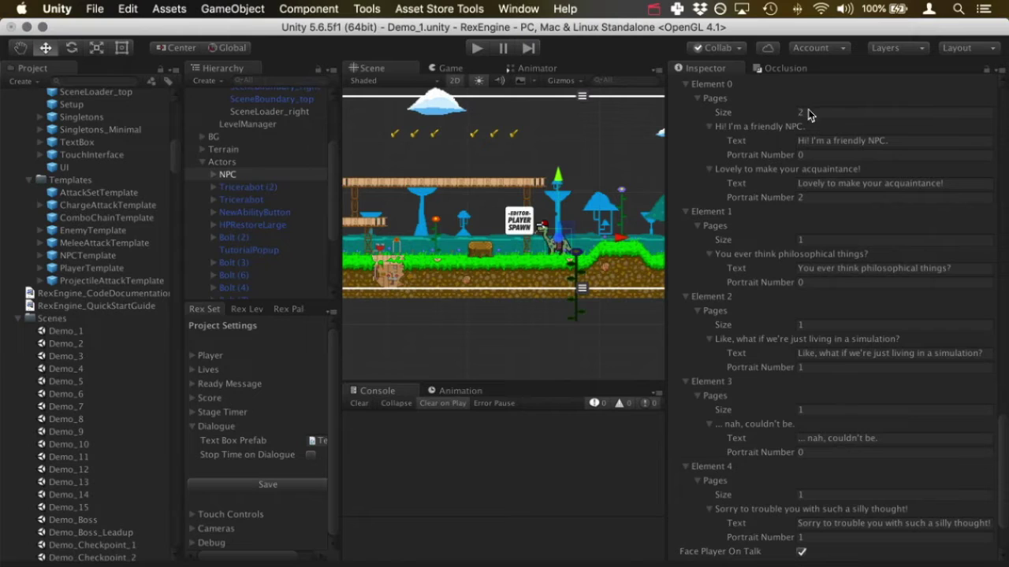
left_click(823, 284)
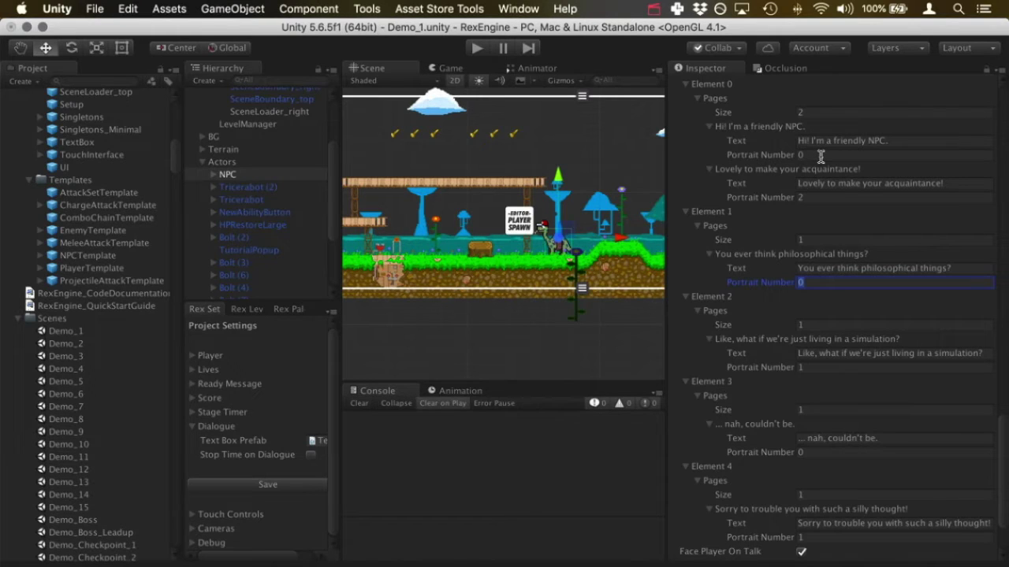
left_click(820, 372)
scroll(819, 374, "down", 3)
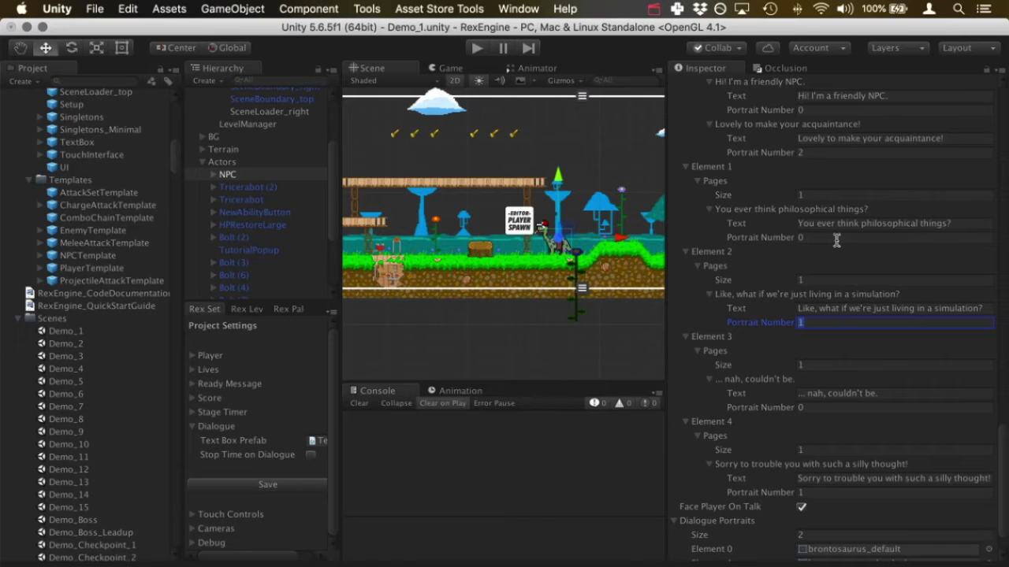
left_click(837, 239)
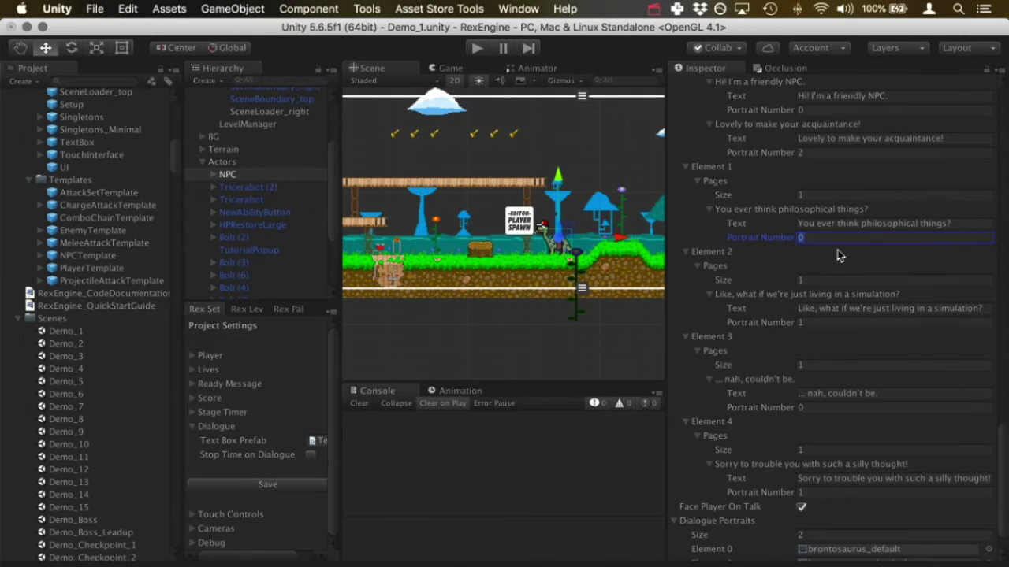
scroll(836, 239, "down", 2)
left_click(822, 284)
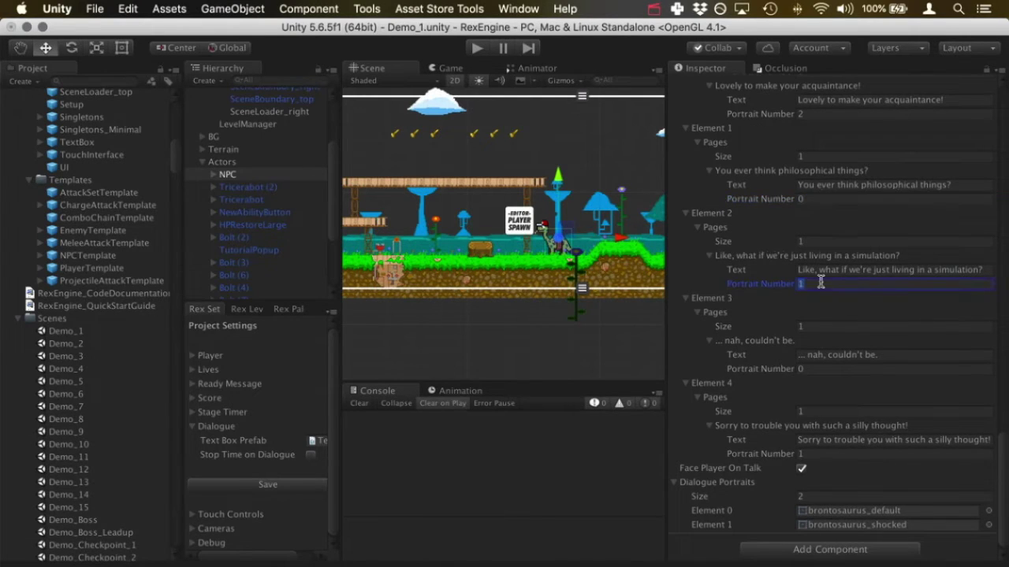
left_click(830, 200)
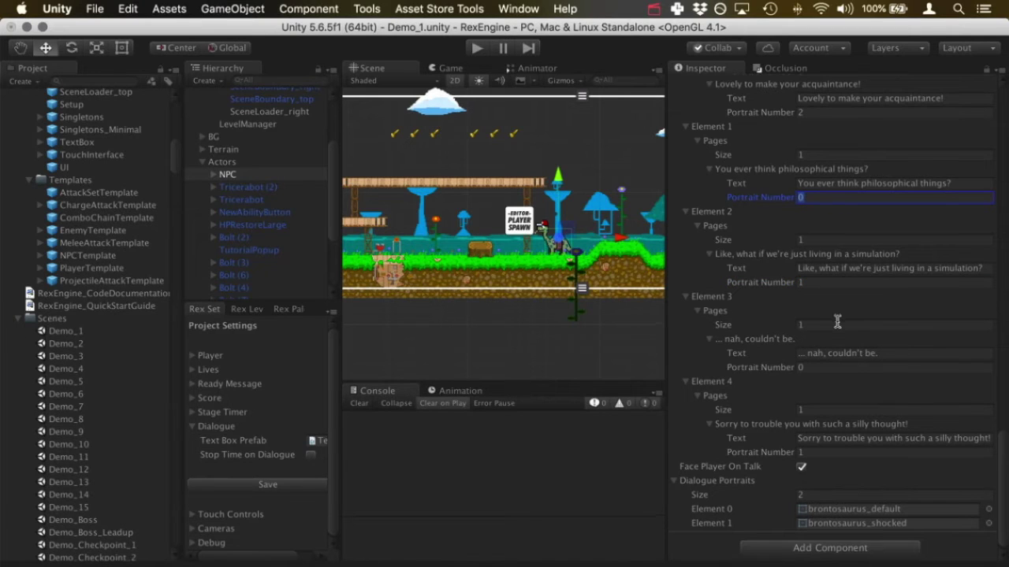
scroll(837, 322, "down", 1)
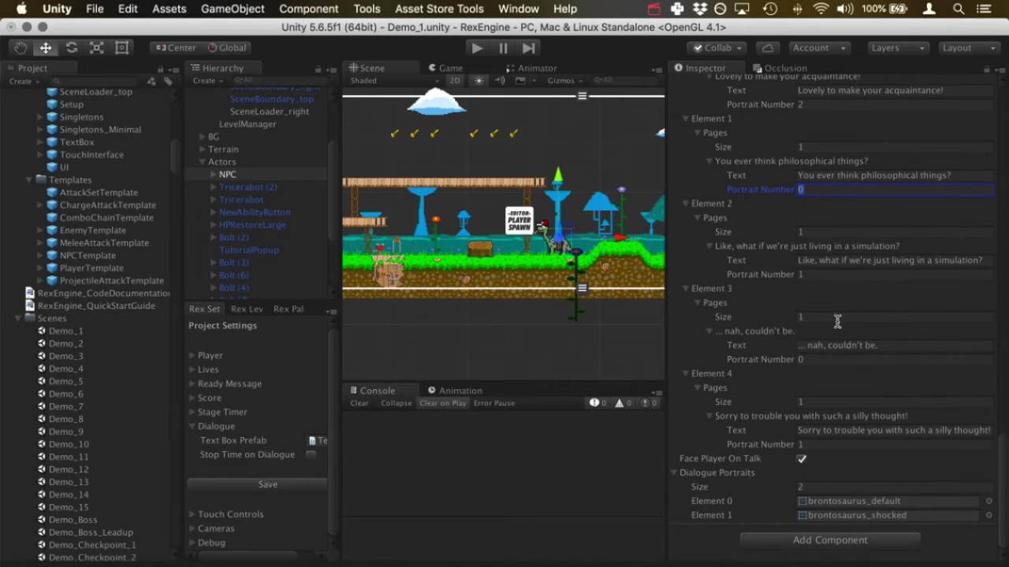
left_click(829, 360)
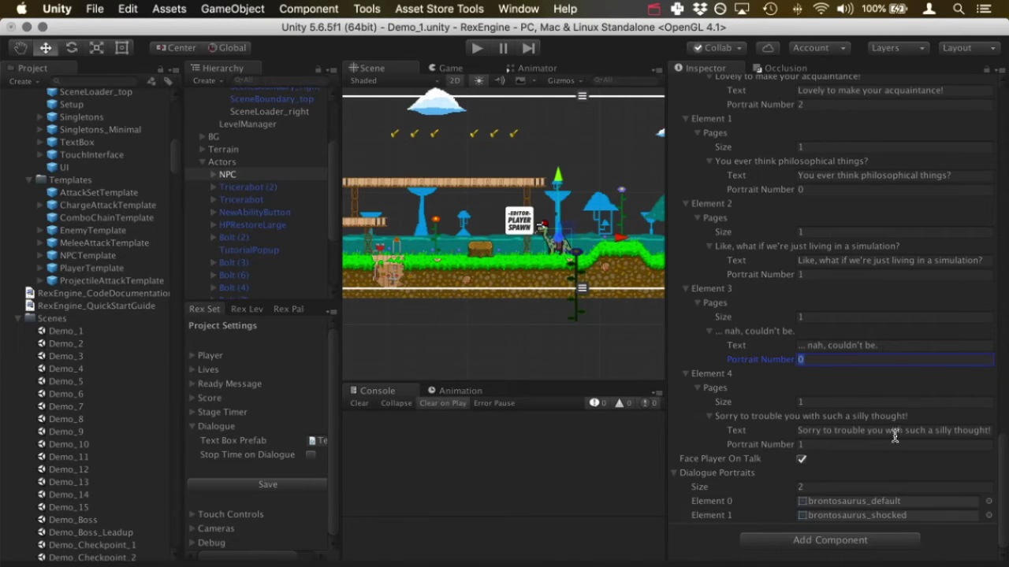
Collapse the NPC's Dialogues list and open the Size value of Dialogue Portraits for editing
scroll(761, 411, "up", 3)
scroll(760, 411, "up", 2)
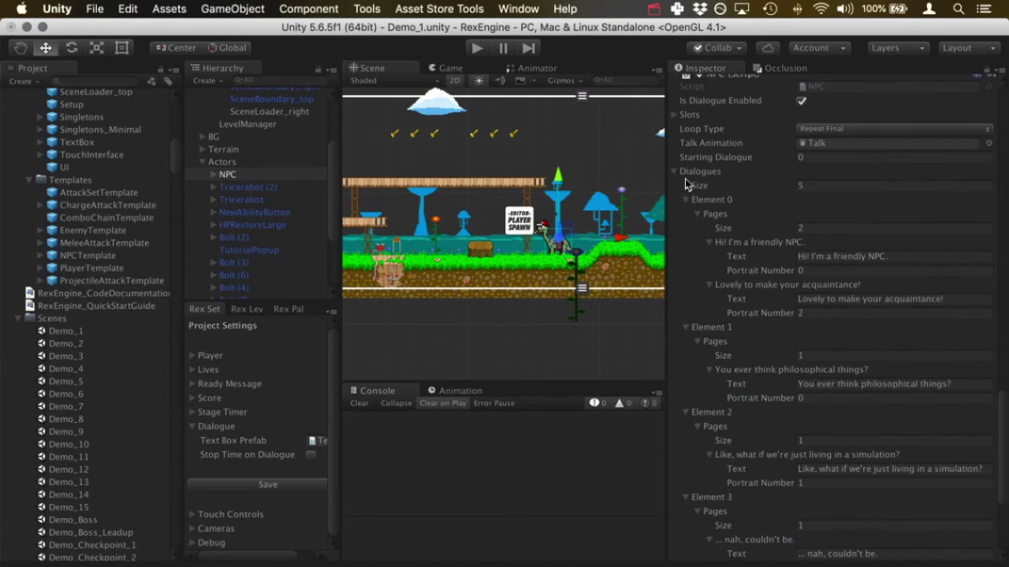
left_click(675, 174)
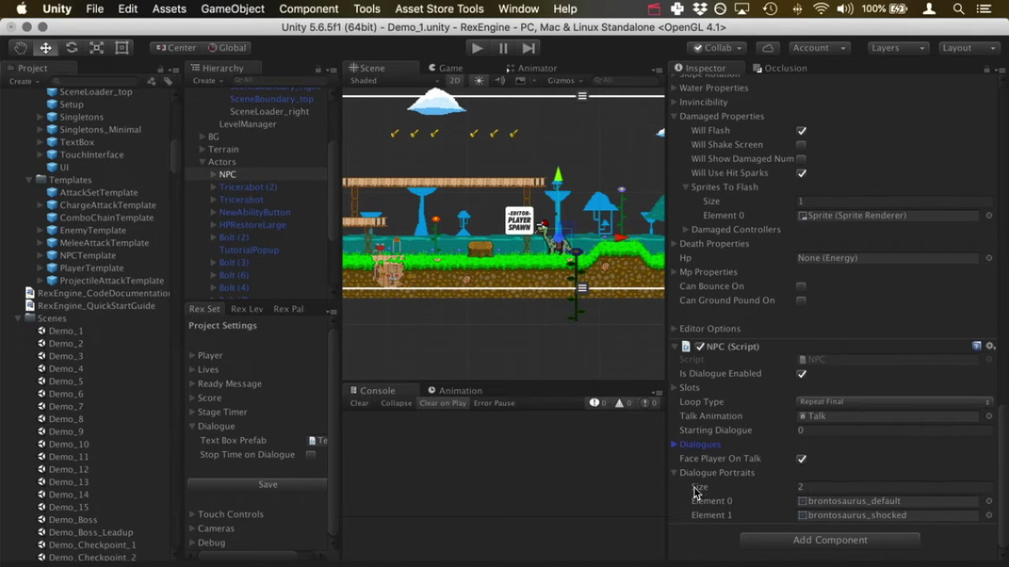
left_click(856, 488)
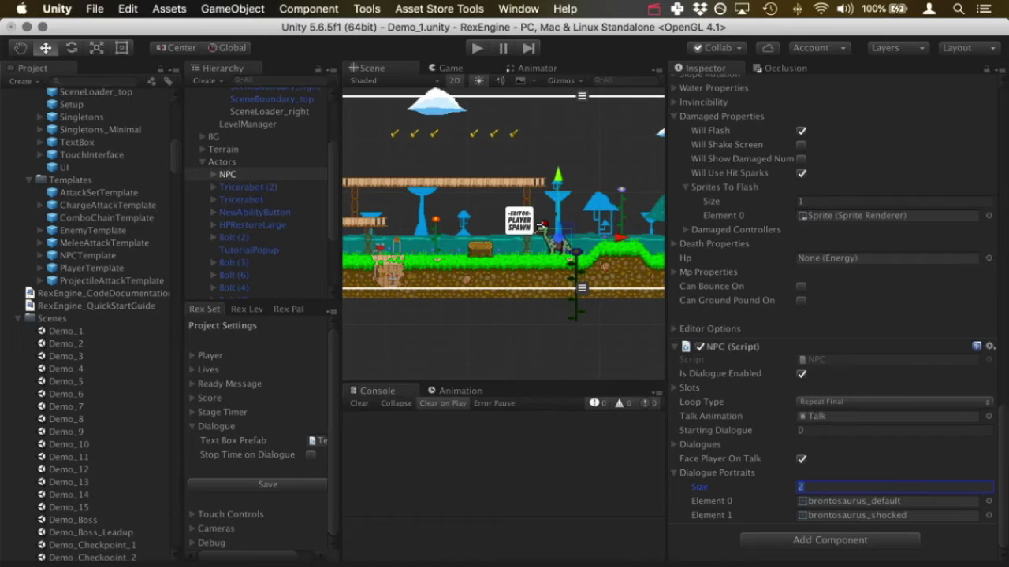
Locate the sprites assigned to the two Dialogue Portraits elements and preview brontosaurus_default and brontosaurus_shocked
left_click(924, 502)
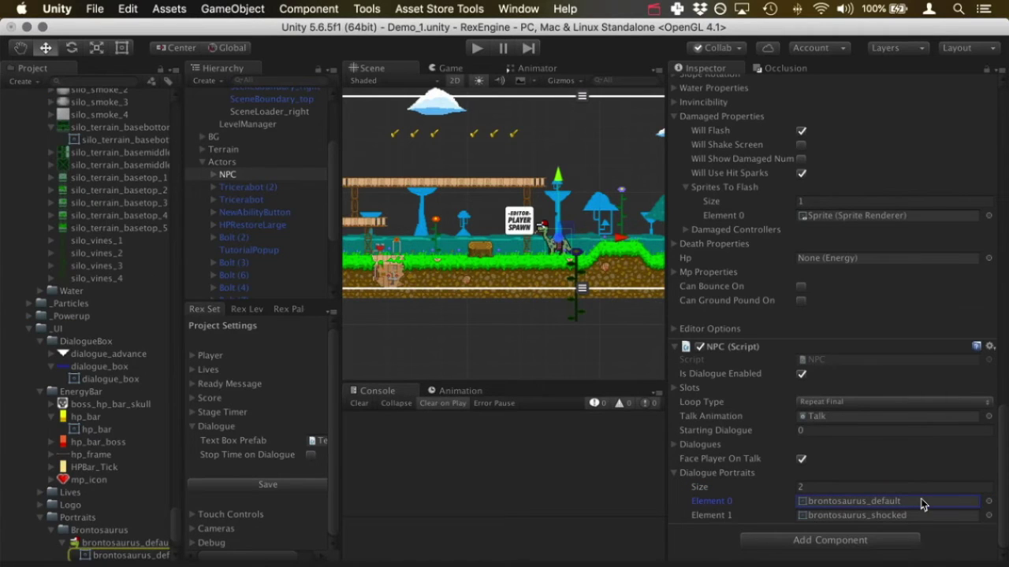
left_click(899, 516)
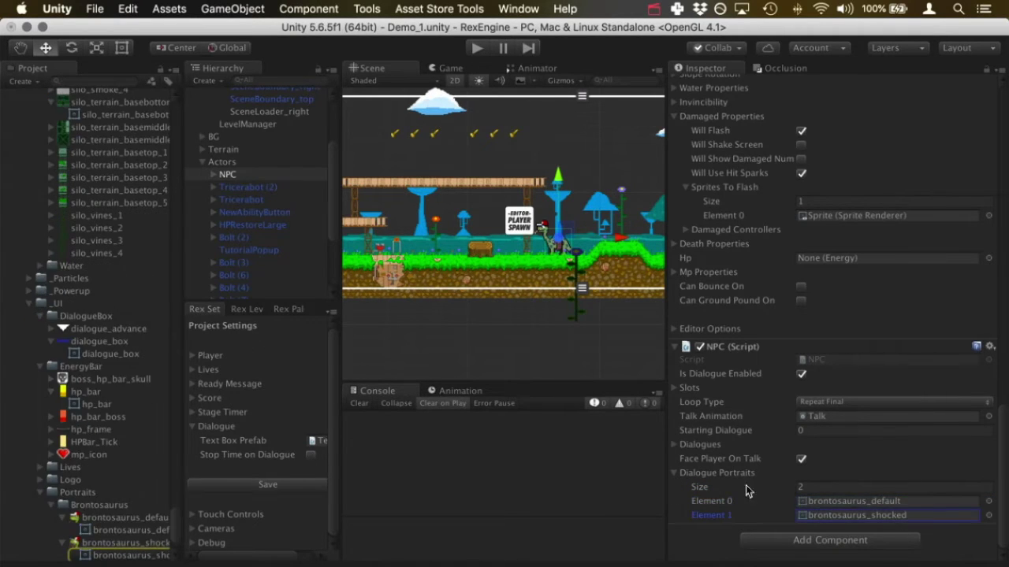
left_click(943, 502)
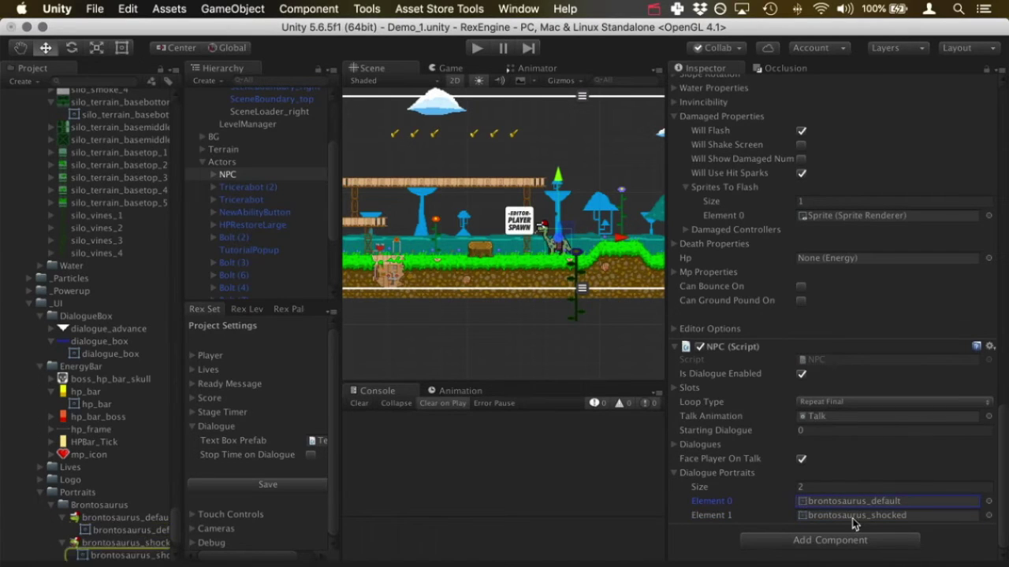
left_click(79, 518)
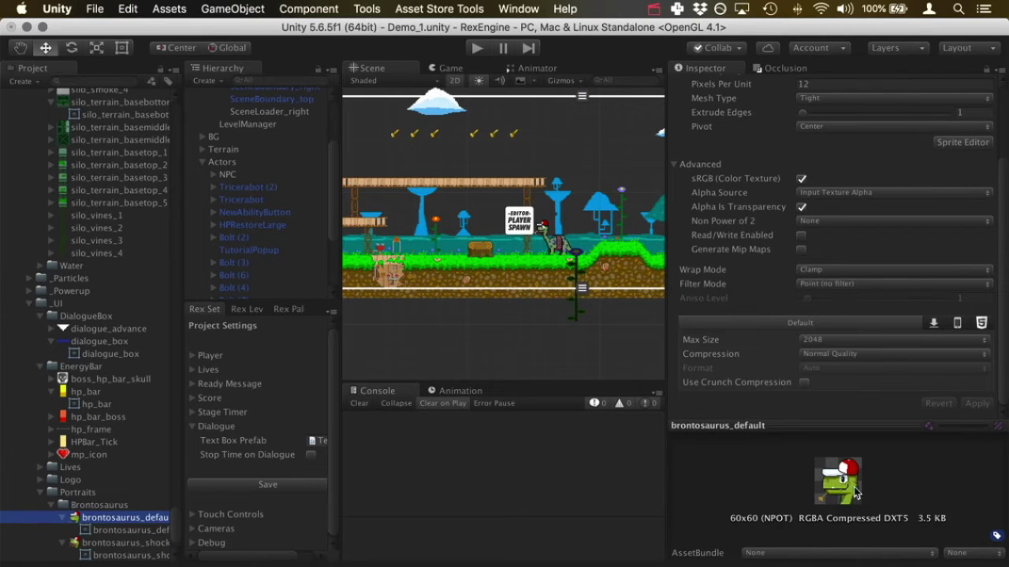
left_click(125, 545)
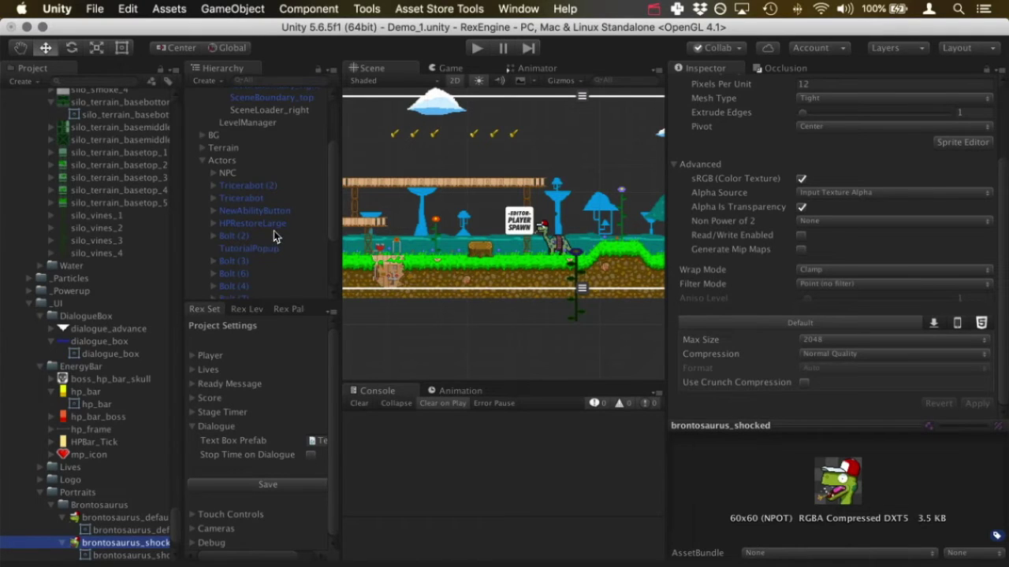
Return to the NPC, expand its Dialogues list, and compare the pages' Portrait Numbers with the two Dialogue Portraits elements
left_click(269, 173)
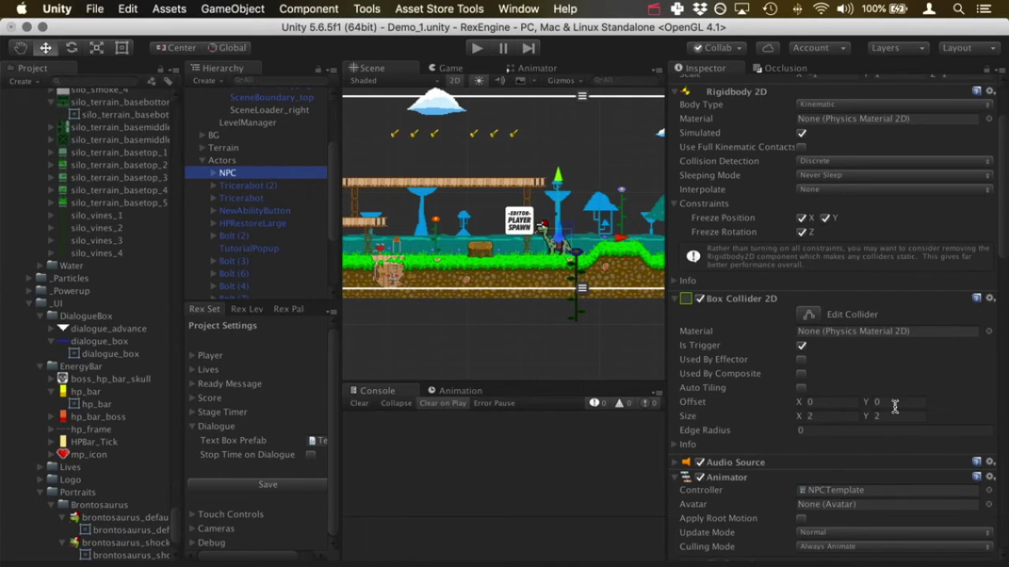
scroll(894, 409, "down", 10)
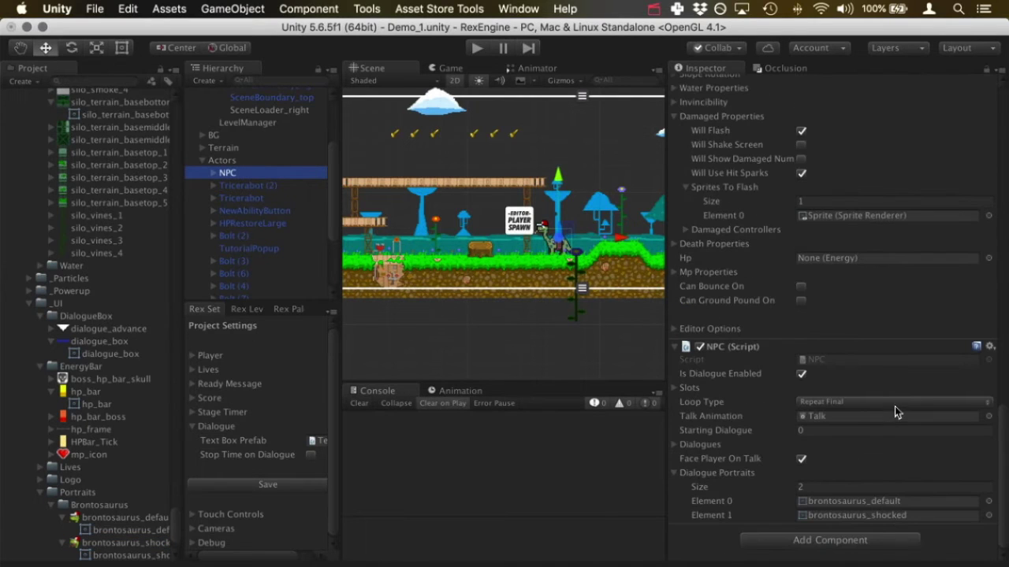
left_click(676, 446)
scroll(774, 450, "down", 4)
left_click(824, 419)
scroll(833, 420, "down", 10)
scroll(833, 420, "down", 1)
left_click(849, 502)
left_click(847, 515)
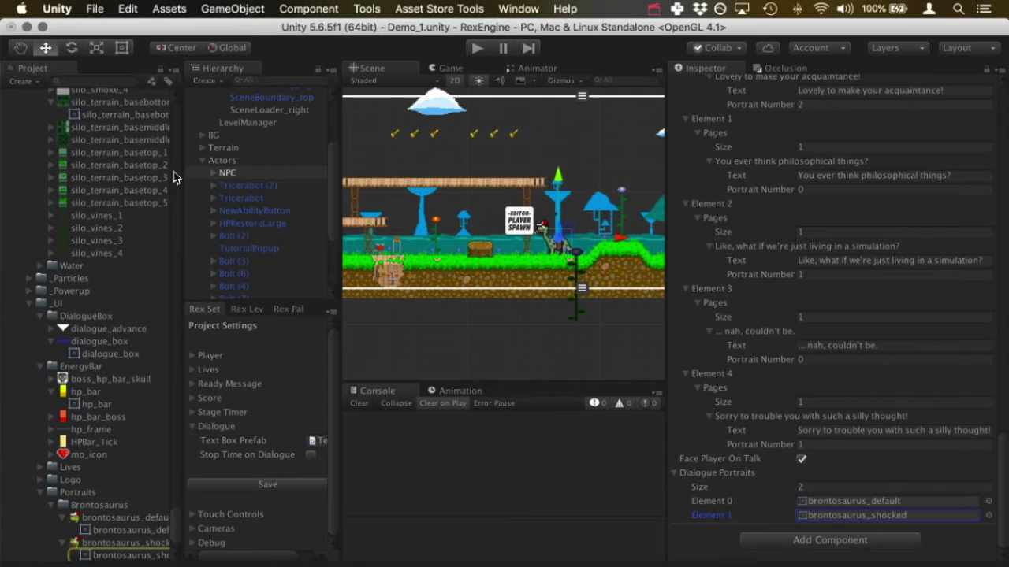
Widen the Hierarchy and Rex Settings area so its fields show in full, and bring up the Rex Settings window
scroll(247, 182, "up", 5)
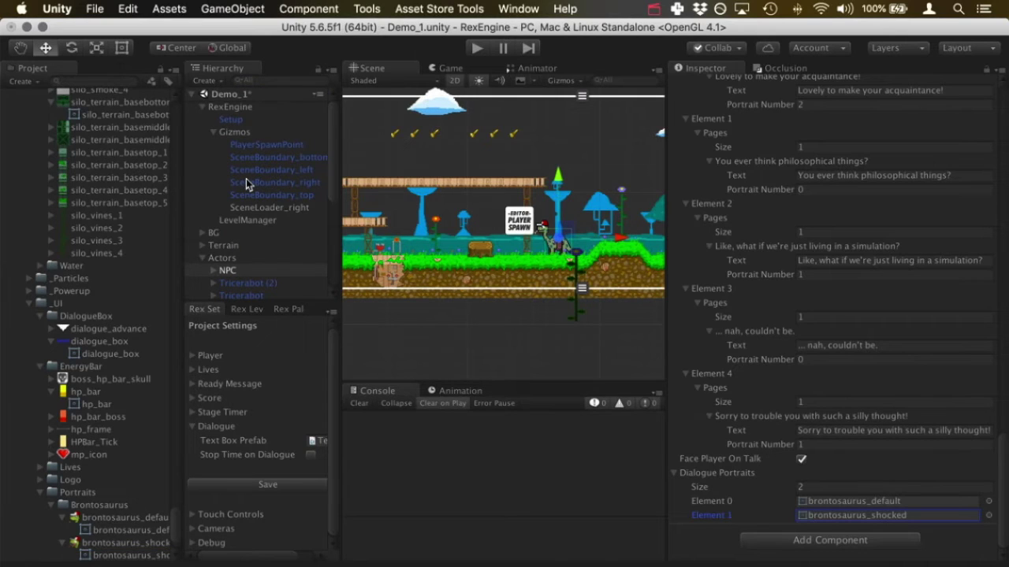
scroll(246, 179, "down", 5)
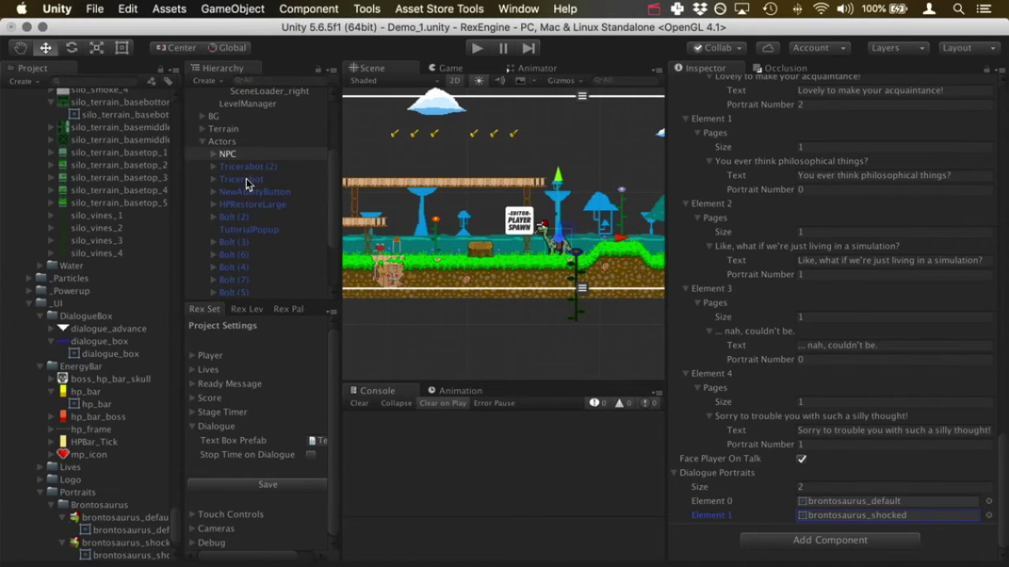
left_click_drag(342, 254, 424, 307)
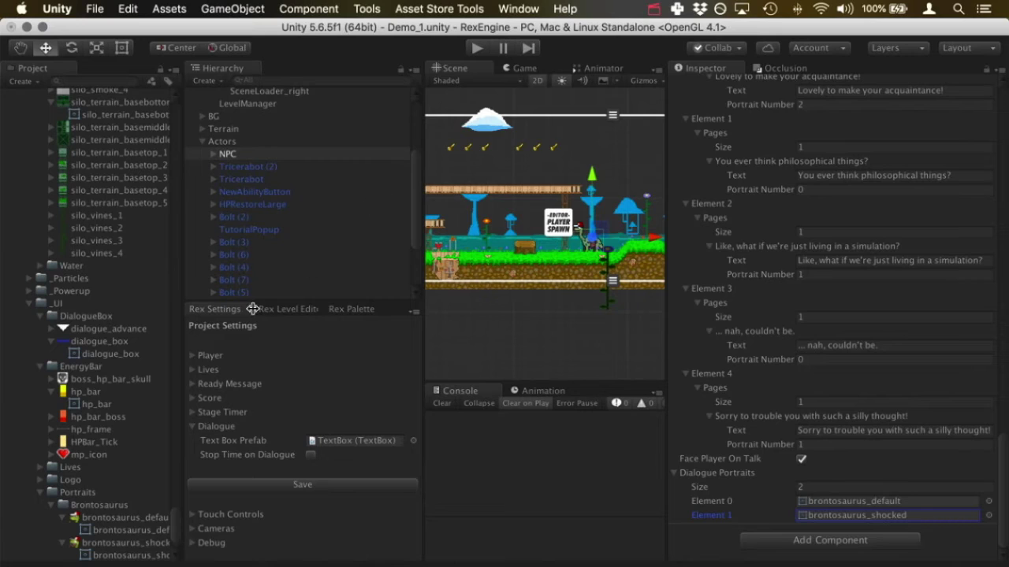
left_click(517, 9)
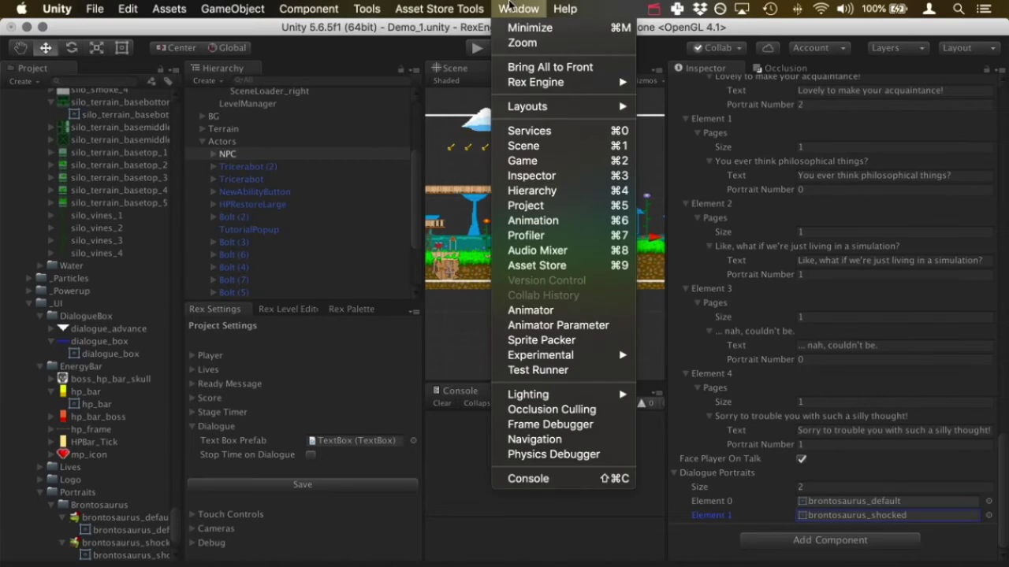
mouse_move(539, 83)
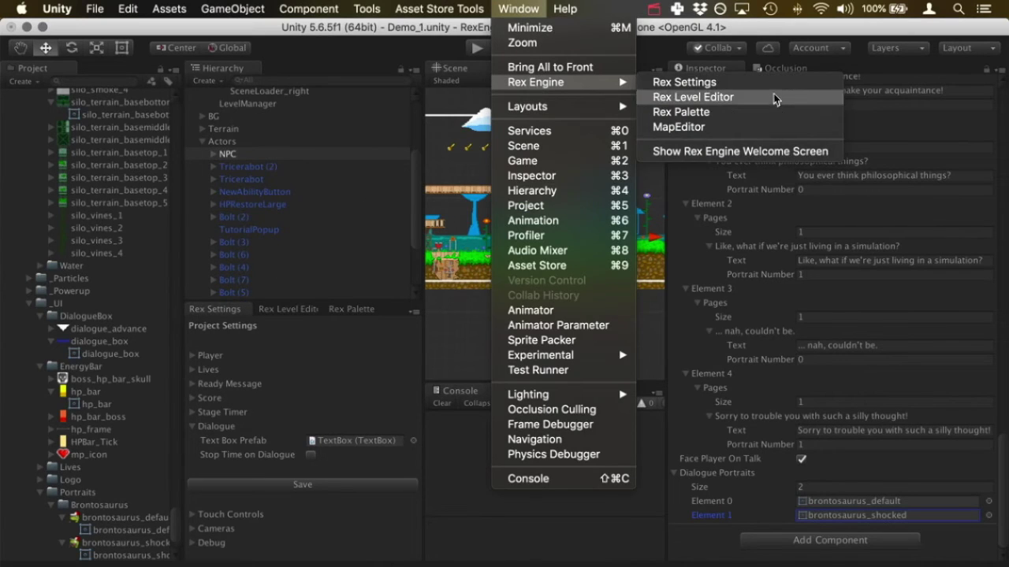
left_click(683, 82)
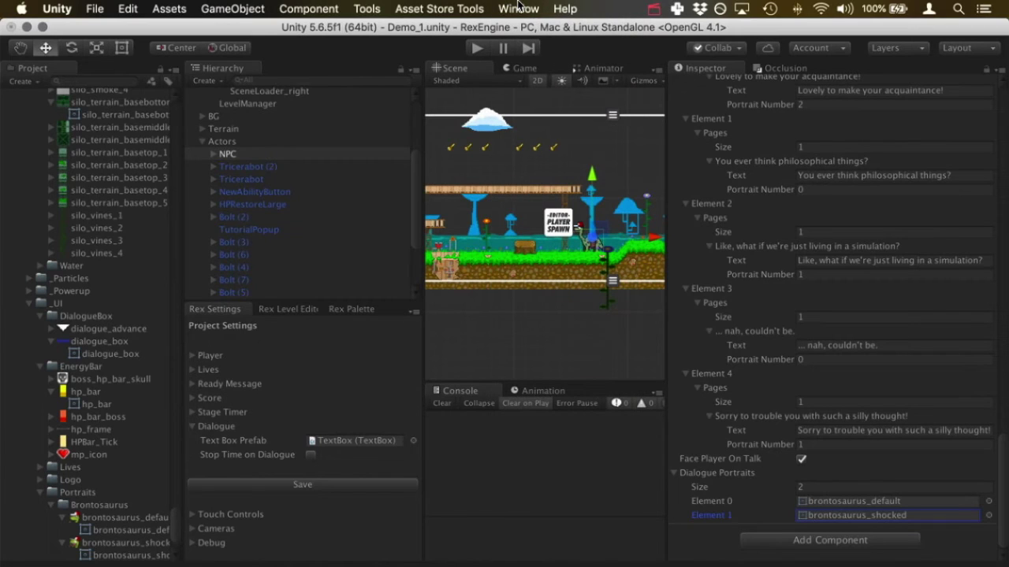
Locate the Text Box Prefab assigned in the project's Dialogue settings and examine the TextBox prefab's Text Box script
left_click(193, 426)
left_click(193, 426)
left_click(344, 443)
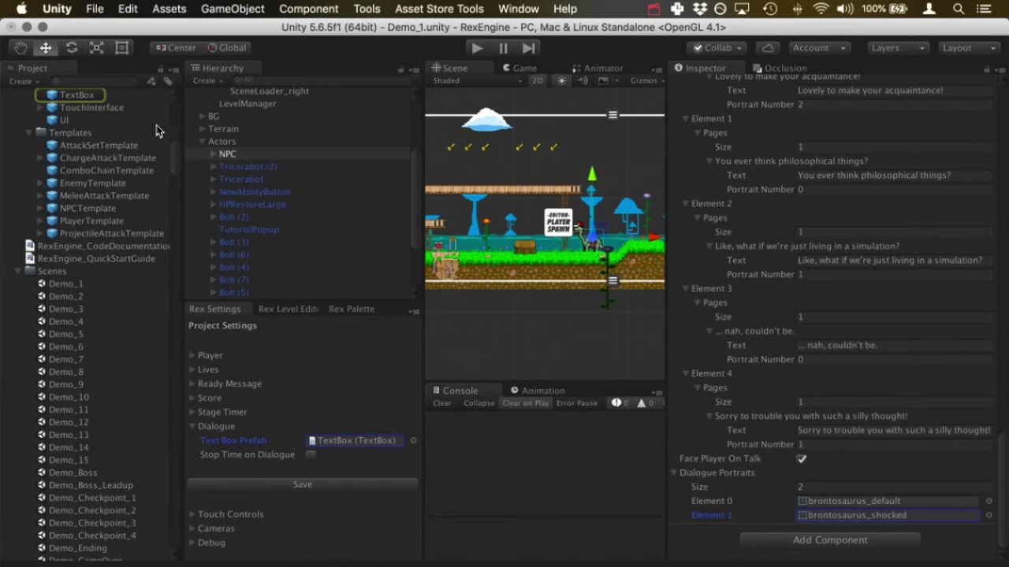
left_click(73, 96)
scroll(100, 313, "up", 3)
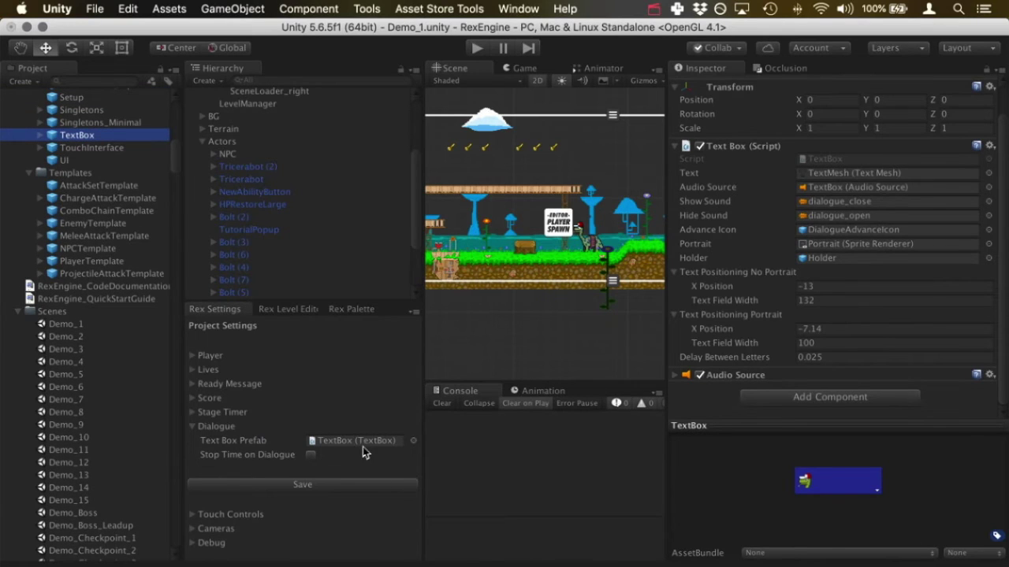
Collapse the Actors and RexEngine groups, add an instance of the TextBox prefab to the Demo_1 scene, and expand it
left_click(202, 142)
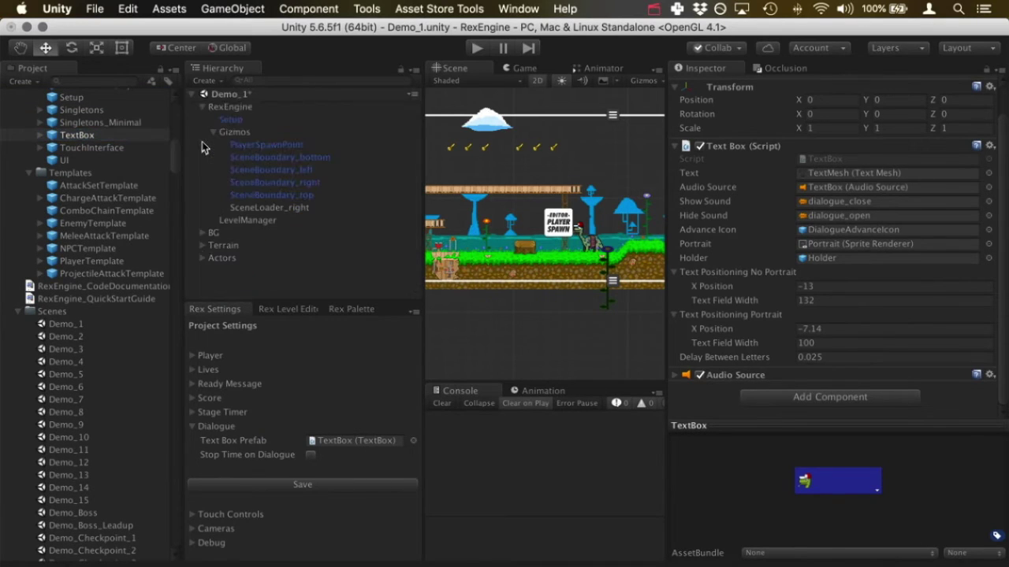
left_click(203, 108)
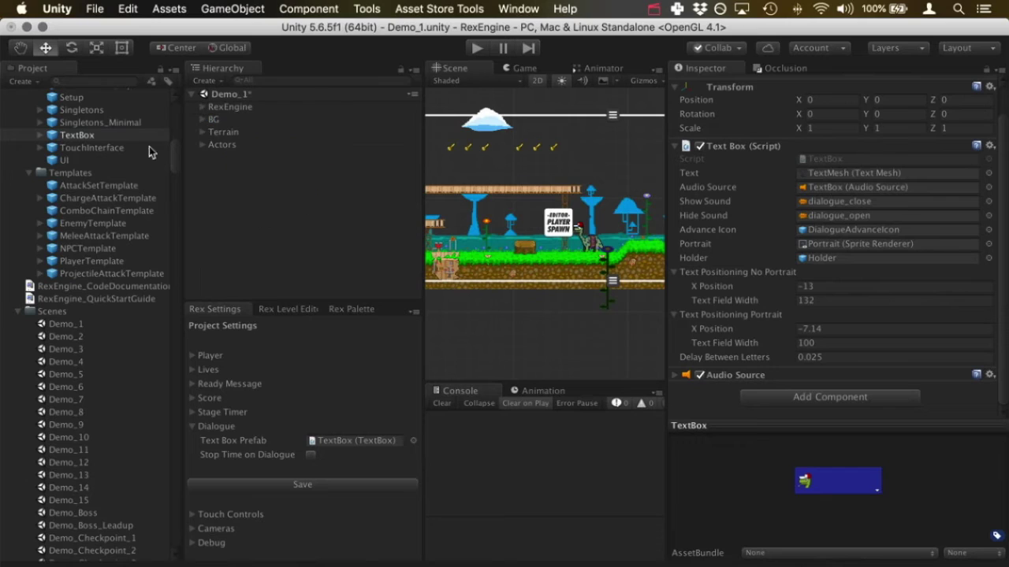
left_click(93, 136)
left_click_drag(63, 138, 221, 173)
left_click(202, 158)
double_click(203, 158)
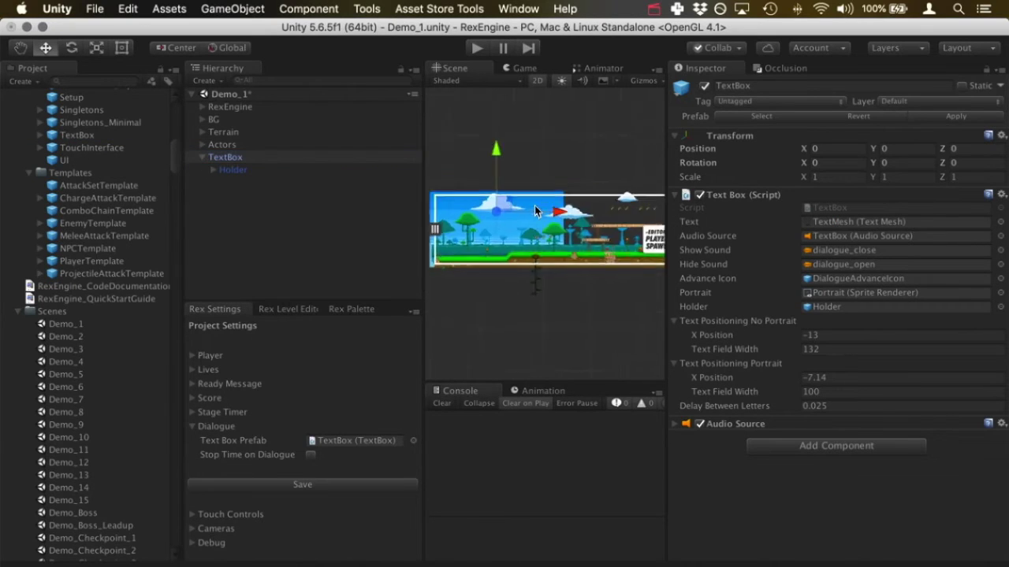
Enlarge the Scene view and move the TextBox instance above the level to X 7.5, Y 18
left_click_drag(425, 233, 349, 230)
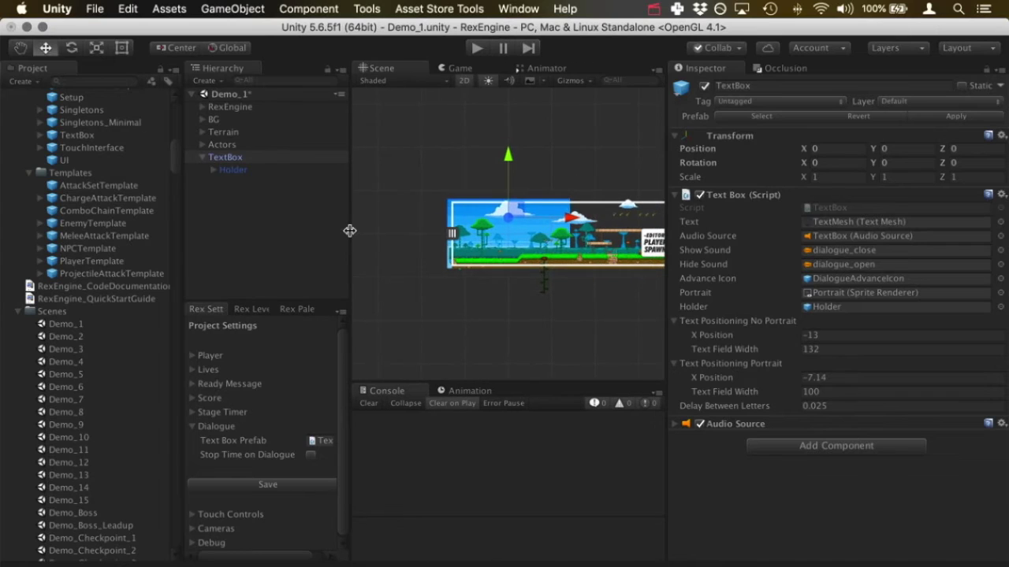
left_click_drag(517, 211, 550, 148)
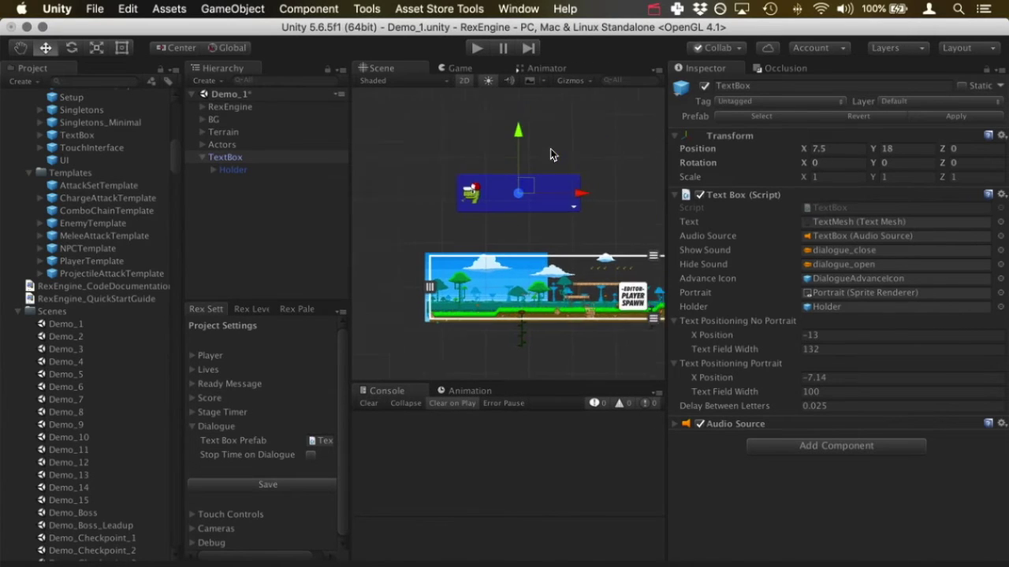
left_click_drag(667, 279, 743, 285)
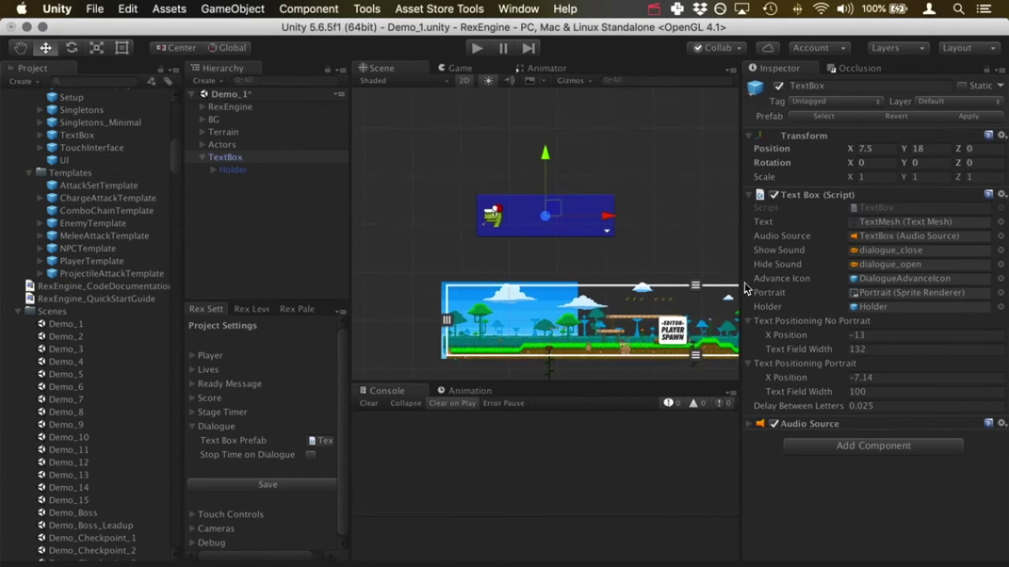
scroll(677, 239, "up", 5)
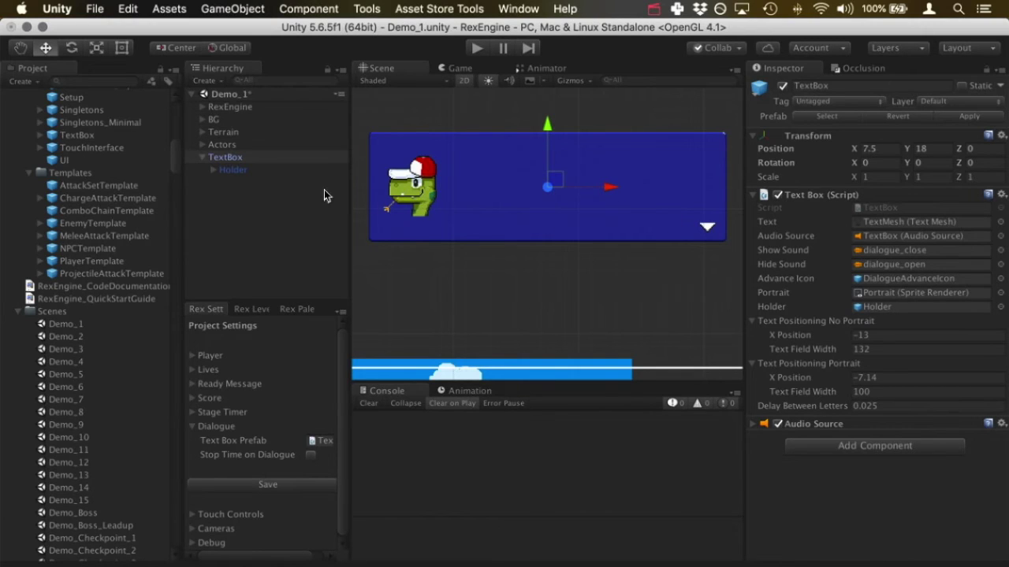
Expand the TextBox's Holder and examine the TextMesh child's Text Mesh settings, including font, size and color
left_click(213, 170)
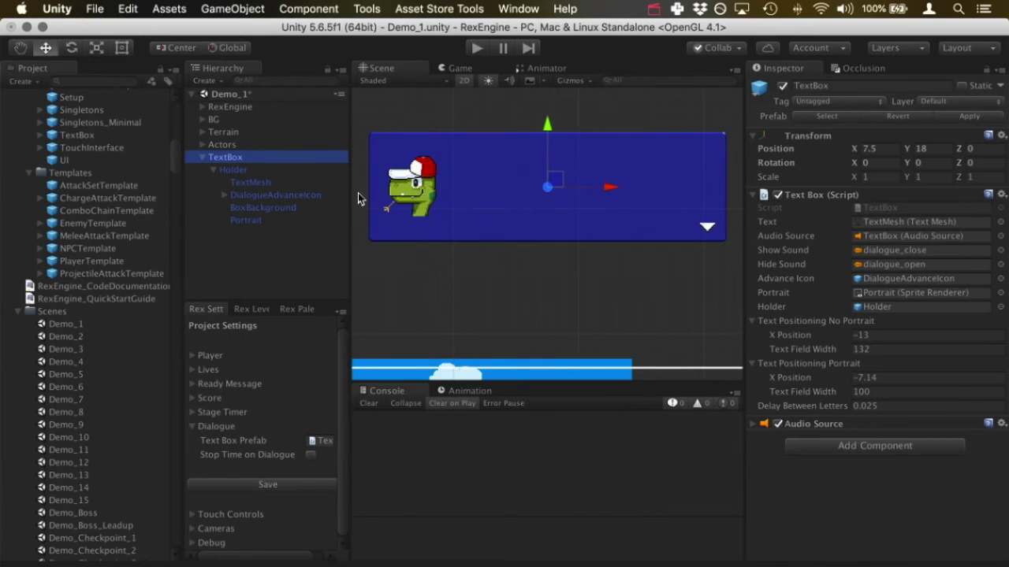
left_click(294, 182)
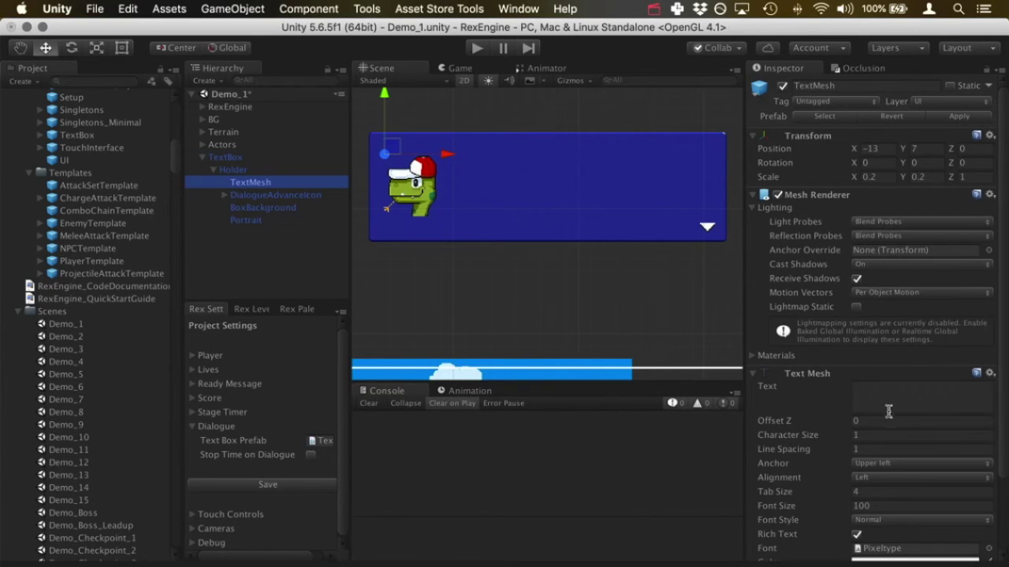
scroll(890, 412, "down", 3)
scroll(909, 414, "up", 3)
scroll(913, 412, "down", 2)
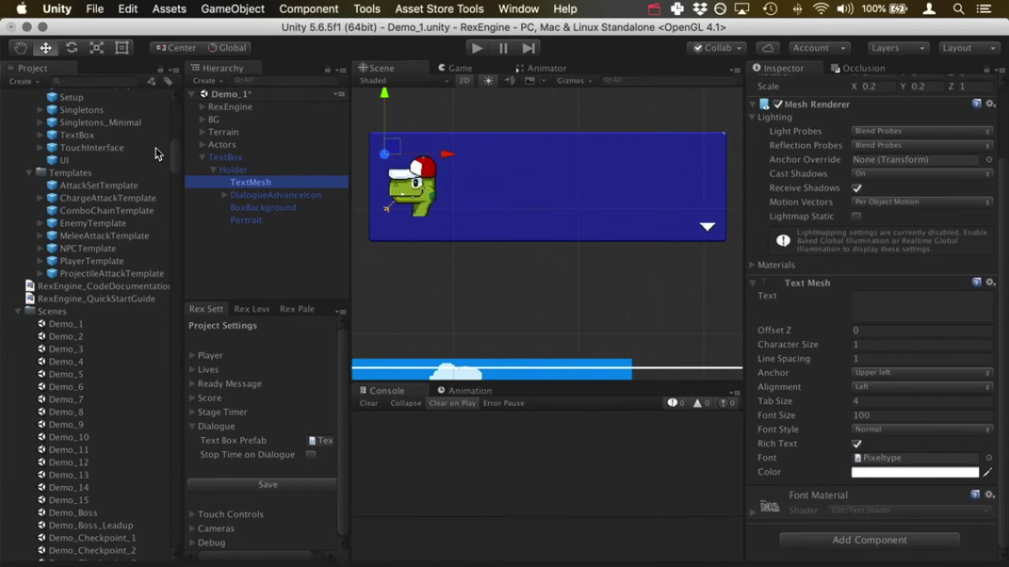
Examine the TextBox's other parts: DialogueAdvanceIcon with its Sprite child, and BoxBackground, then return to TextMesh
left_click(224, 196)
left_click(249, 196)
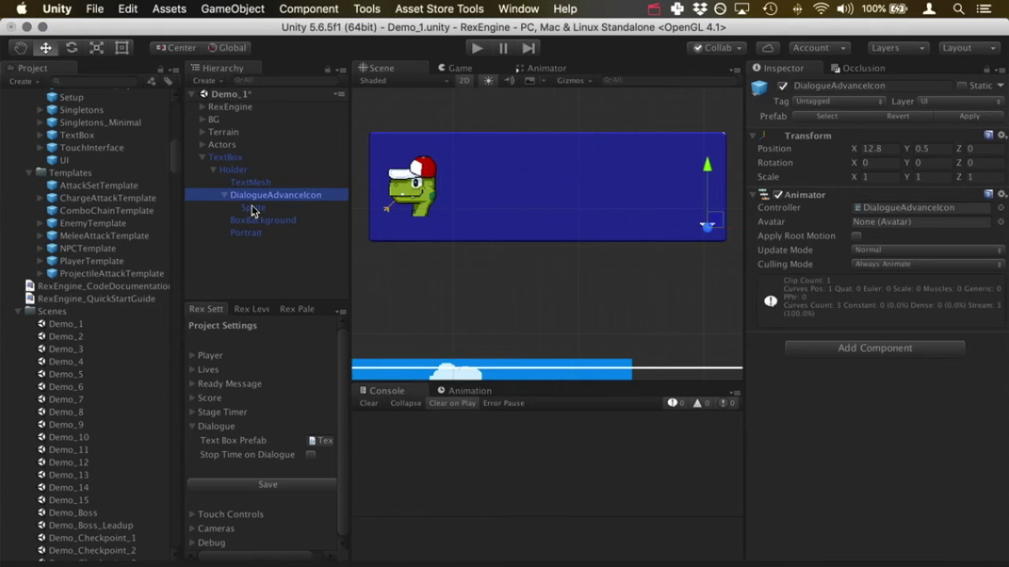
left_click(252, 208)
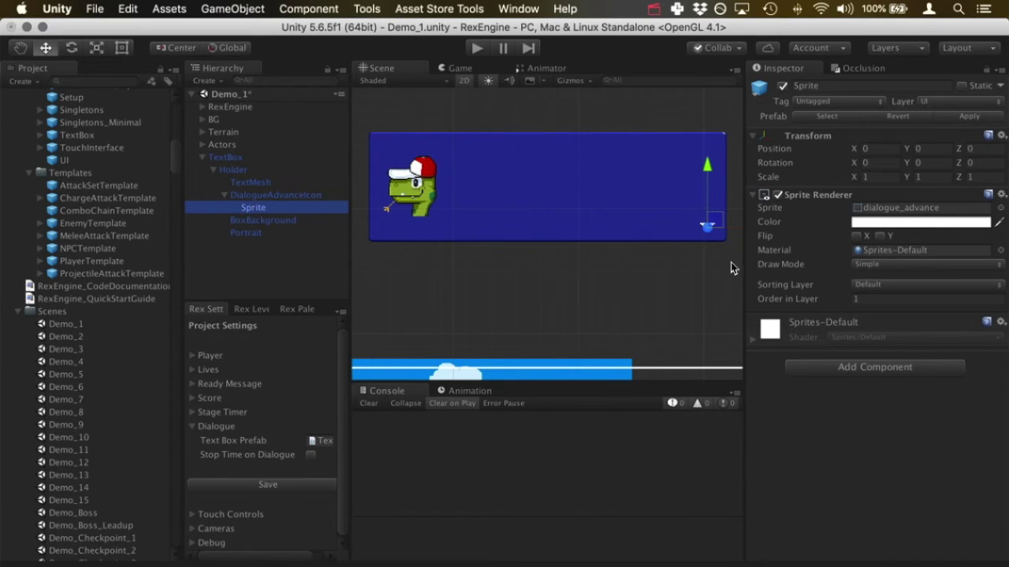
left_click(254, 221)
left_click(242, 183)
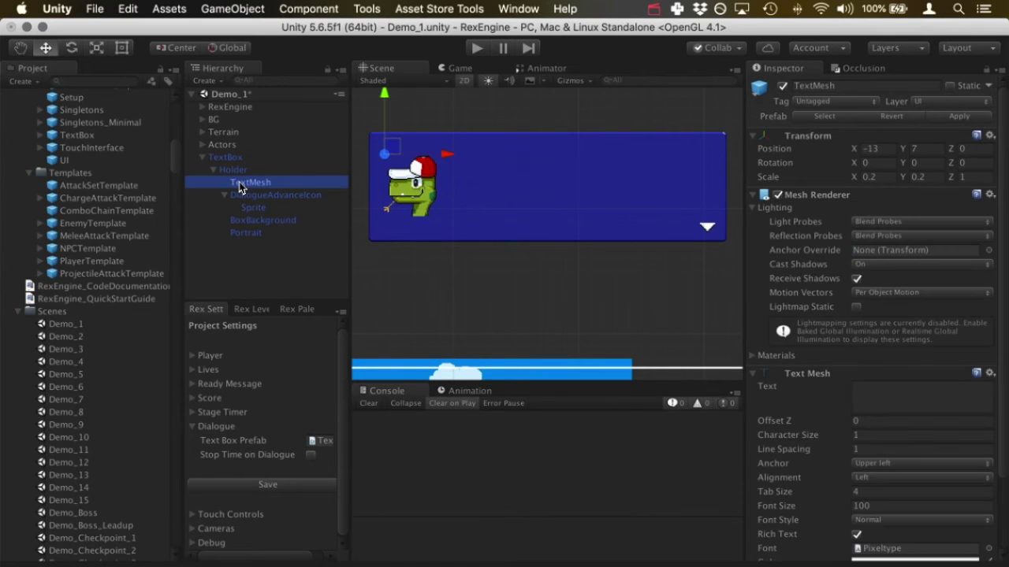
Review the TextBox script's text positioning with and without a portrait, and its Delay Between Letters, in a widened Inspector
left_click(234, 170)
left_click(233, 158)
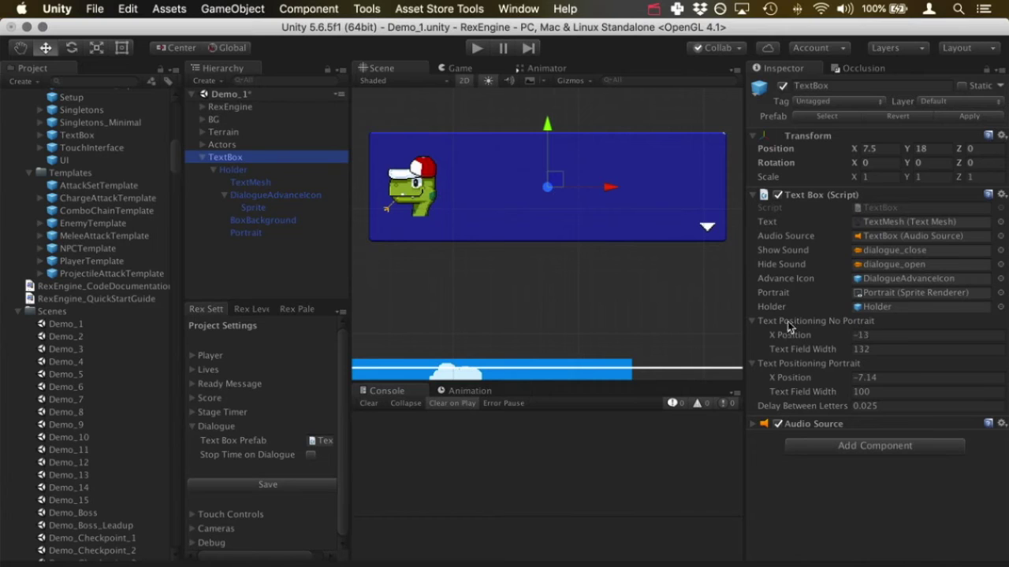
left_click_drag(742, 332, 692, 349)
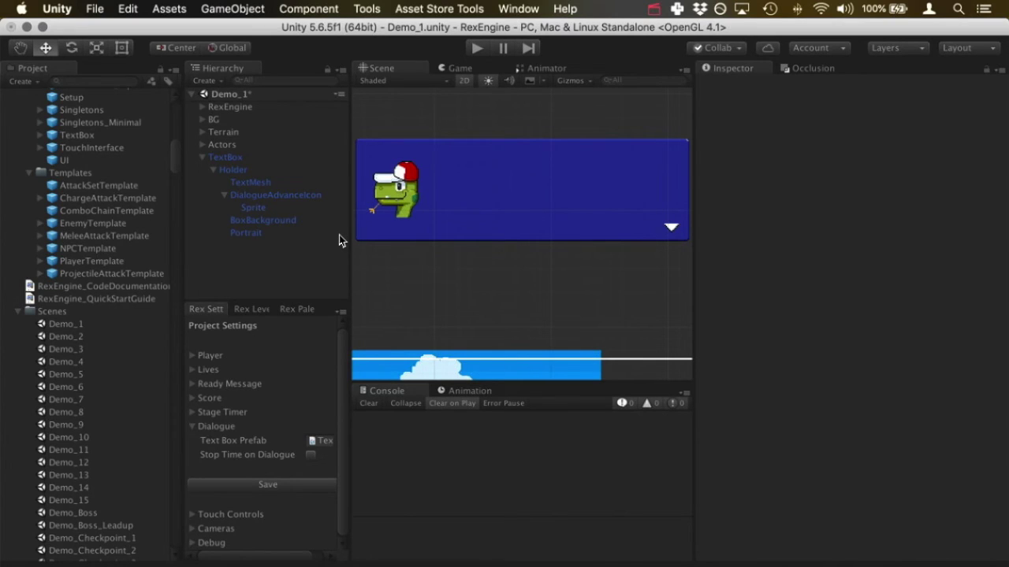
left_click(276, 157)
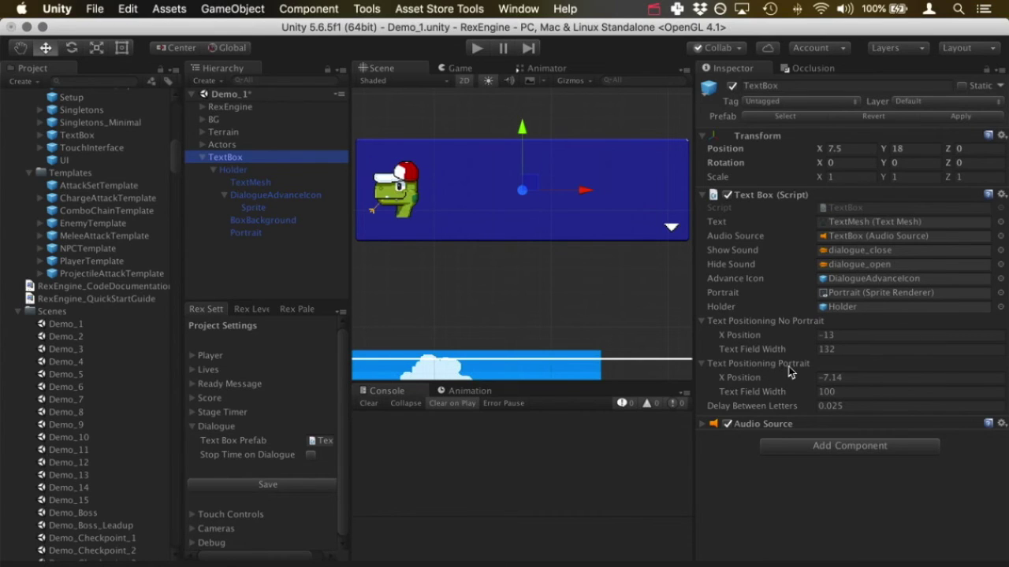
left_click(859, 337)
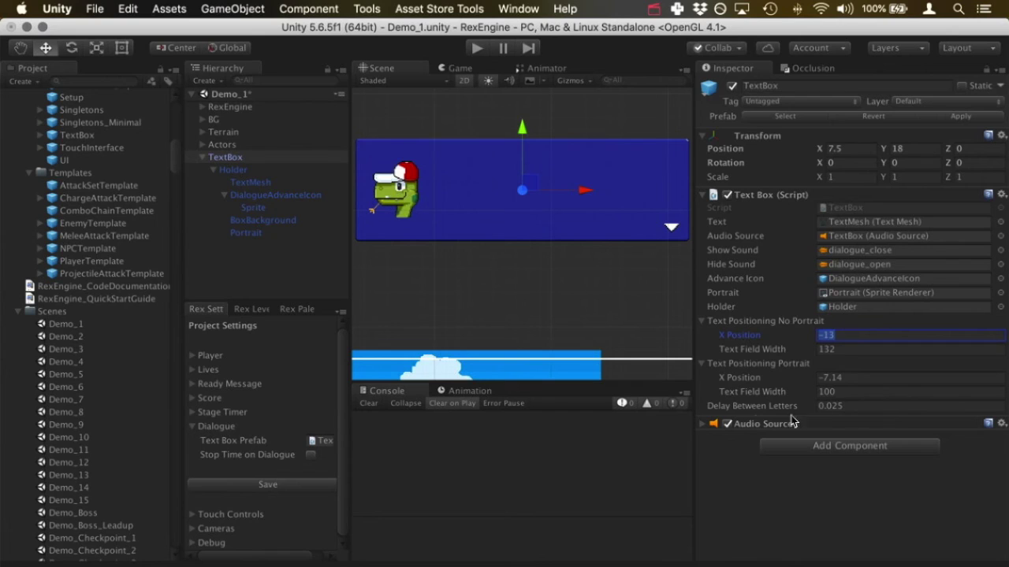
left_click(892, 408)
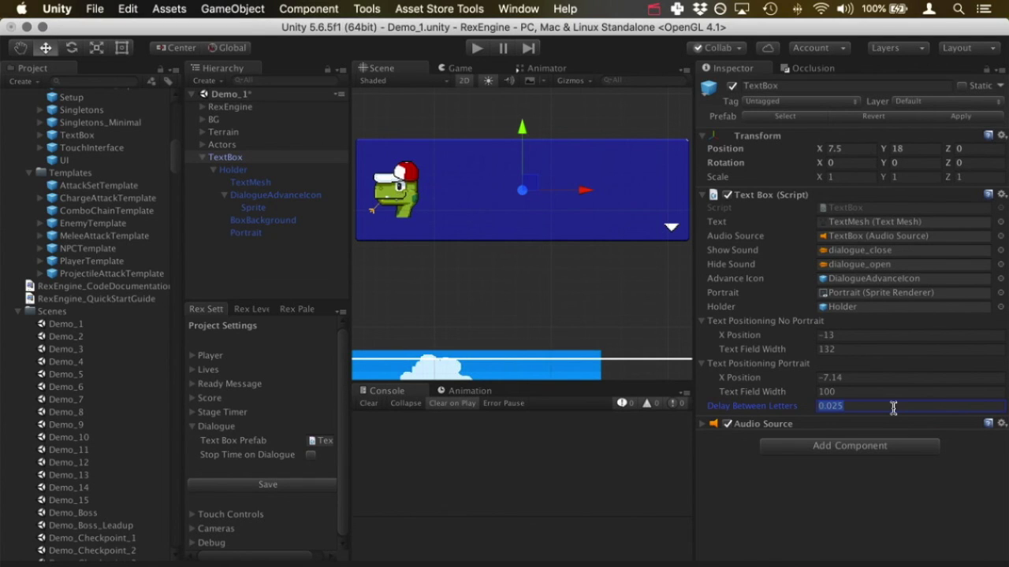
Narrow the Inspector again and delete the TextBox instance from the Demo_1 scene
left_click_drag(695, 279, 747, 290)
left_click(275, 158)
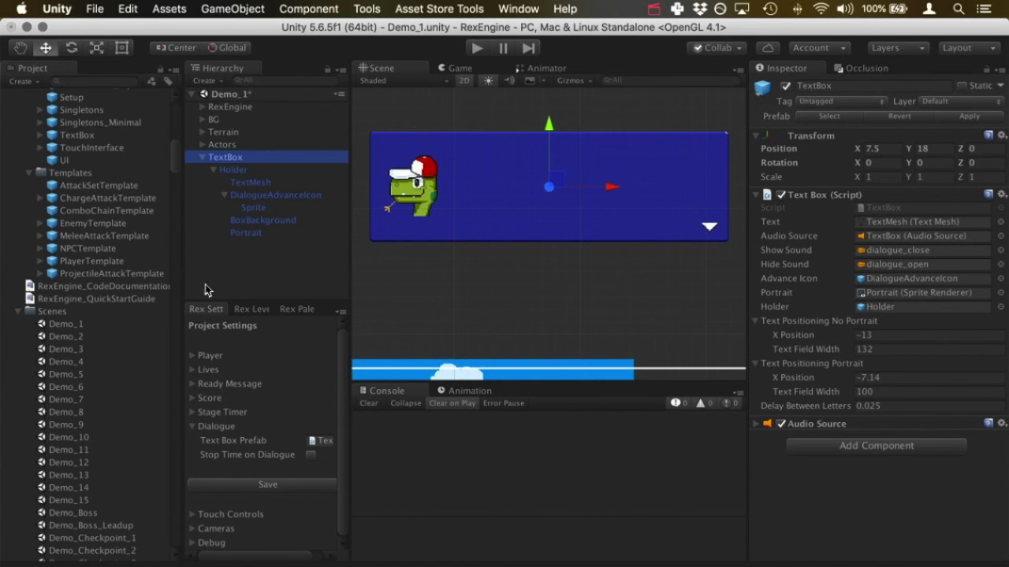
scroll(128, 336, "up", 10)
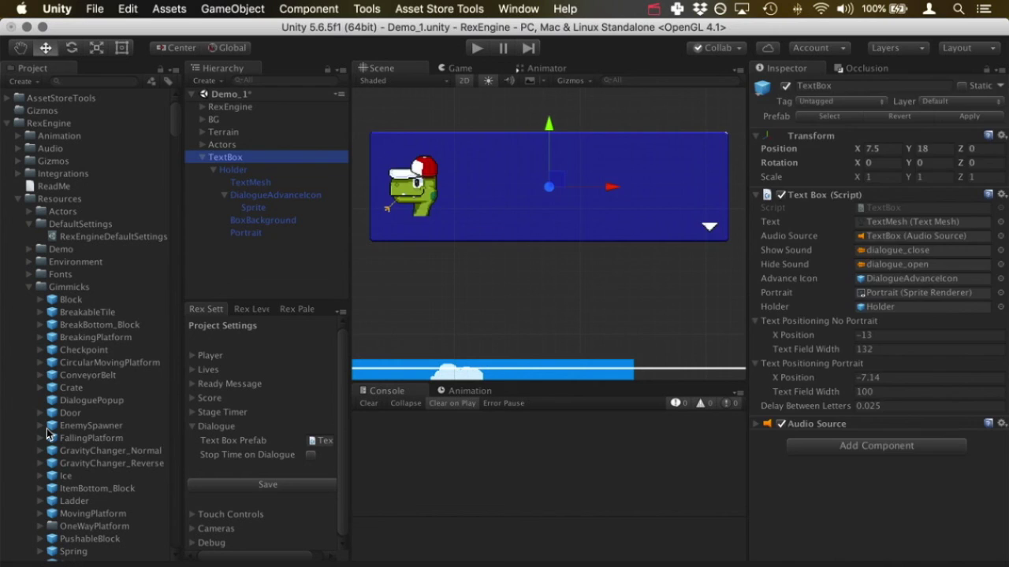
key("super+BackSpace")
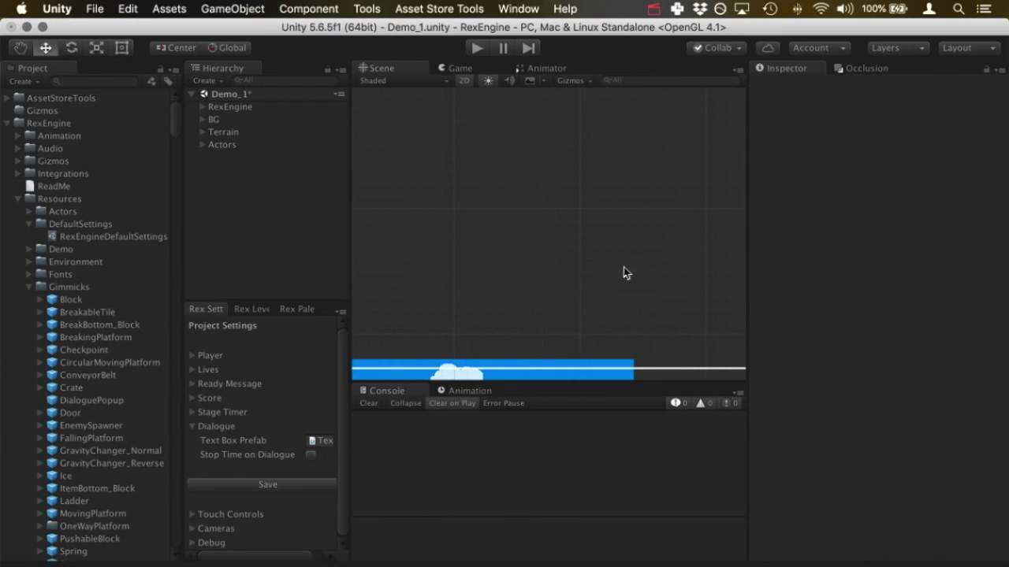
left_click(653, 6)
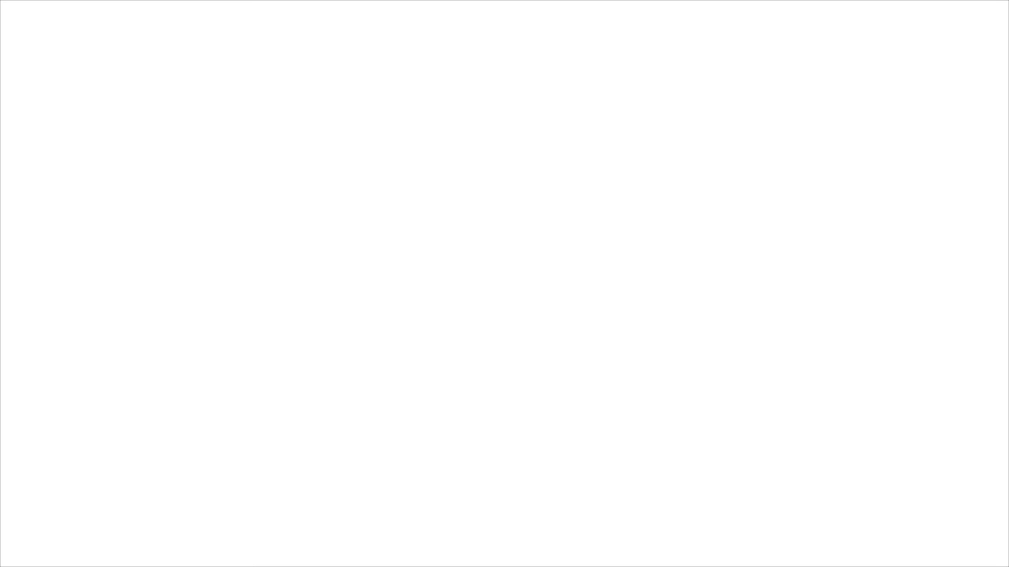